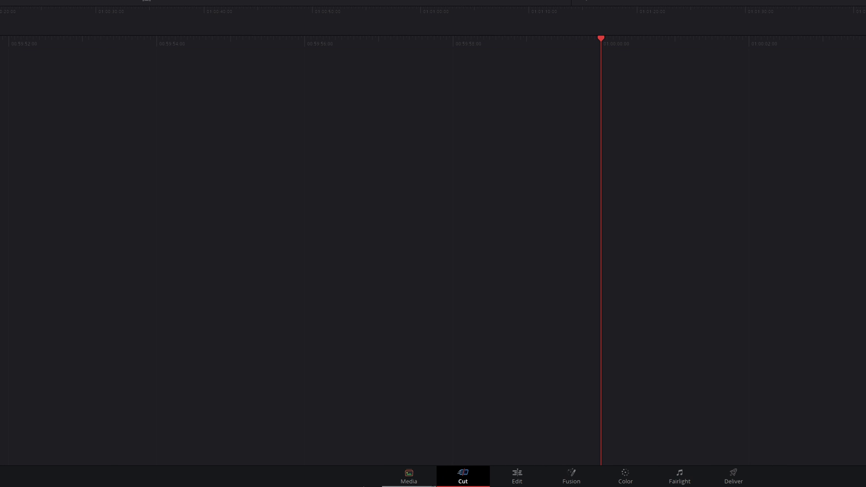
Step: Go to the Media page and toggle the Media Storage browser off and back on to show the drives and four camera folders
left_click(435, 479)
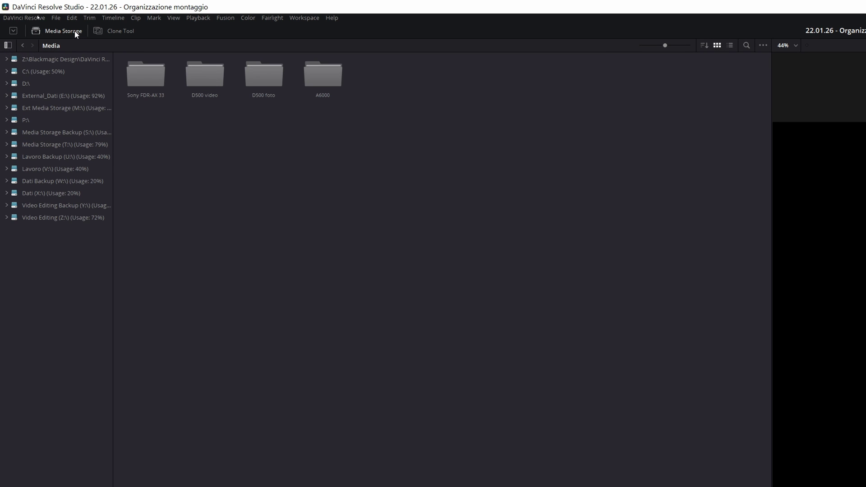
left_click(38, 17)
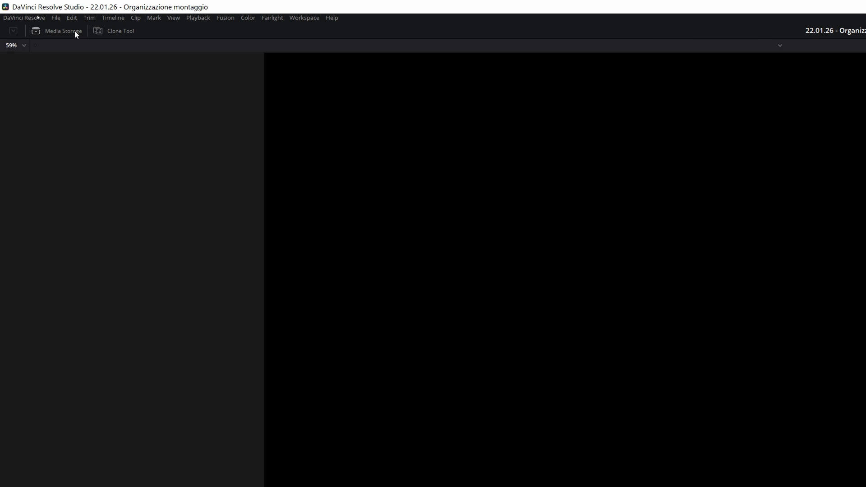
left_click(74, 32)
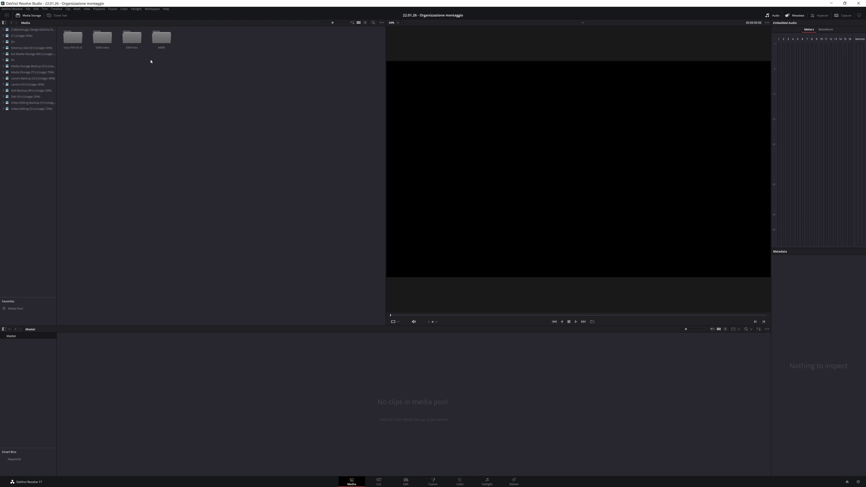
left_click_drag(202, 56, 86, 39)
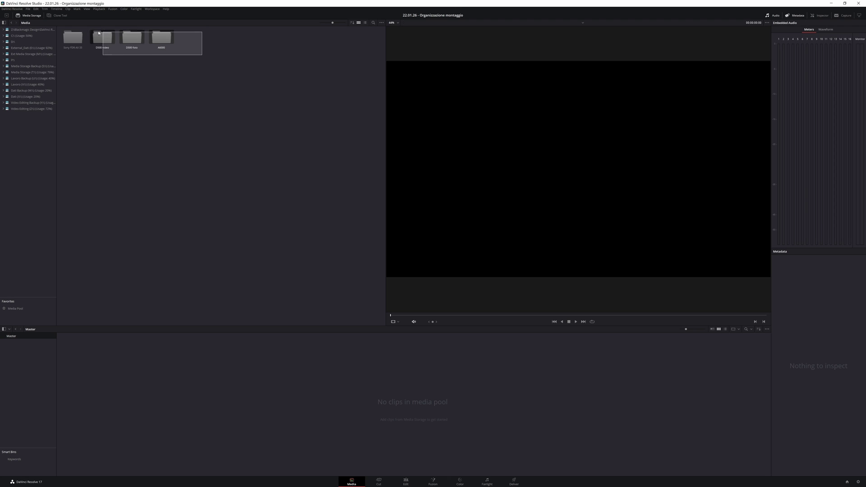
left_click_drag(107, 41, 170, 380)
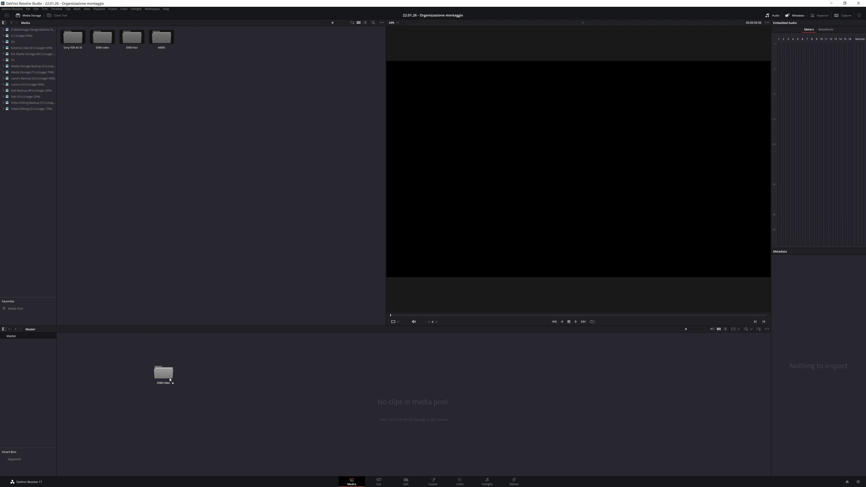
left_click_drag(170, 379, 165, 380)
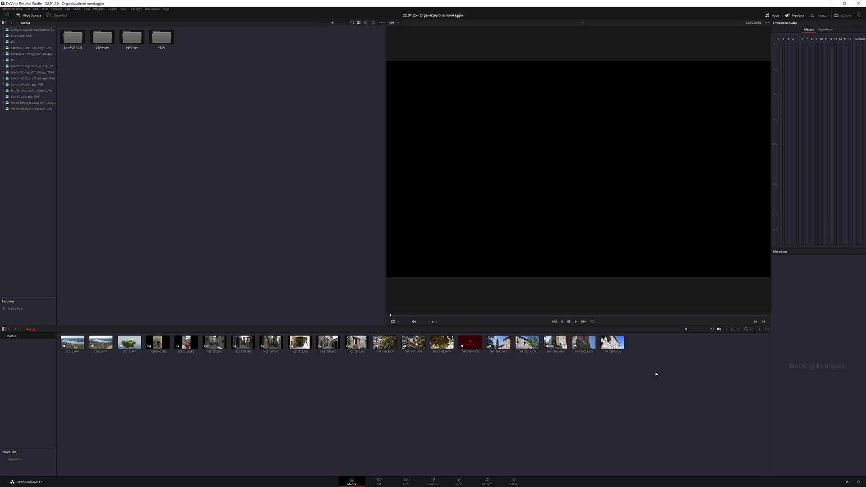
left_click_drag(659, 370, 57, 312)
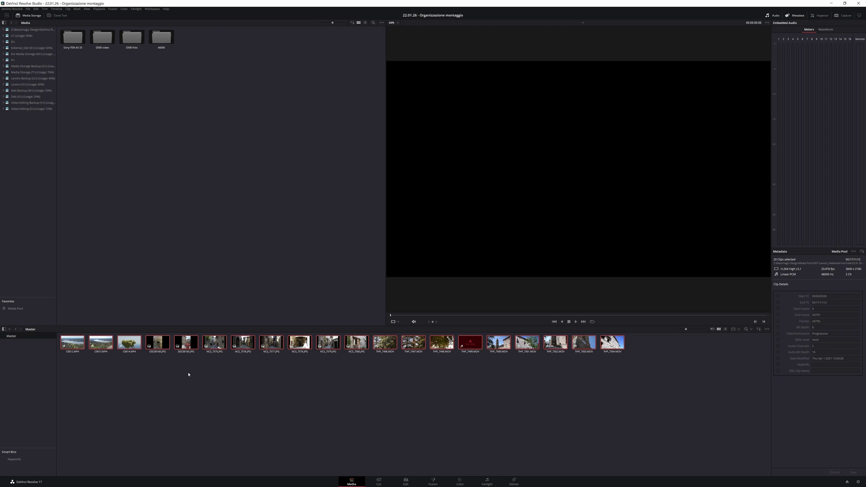
key("Delete")
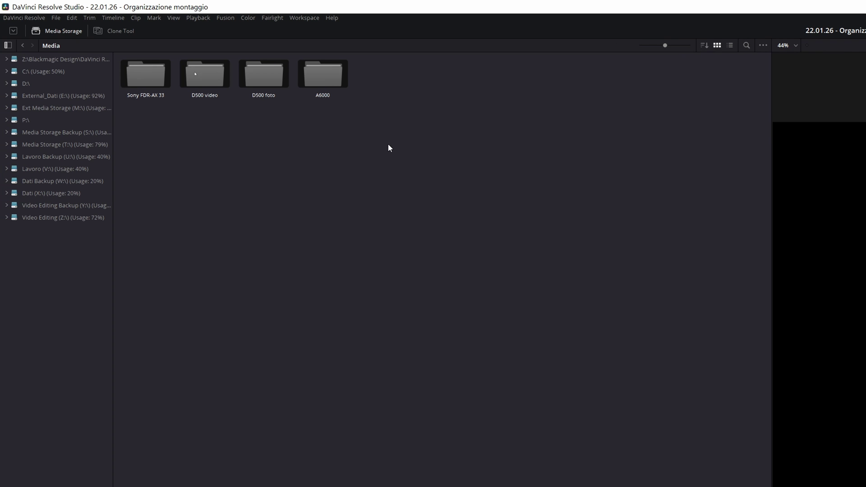
Step: Select the four camera folders in Media Storage and drop them onto the Master bin
left_click(763, 46)
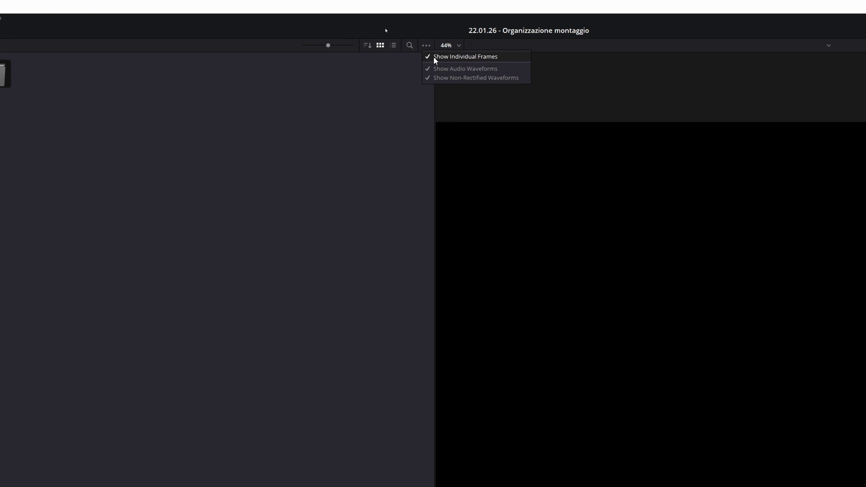
left_click(431, 102)
left_click_drag(404, 137, 115, 65)
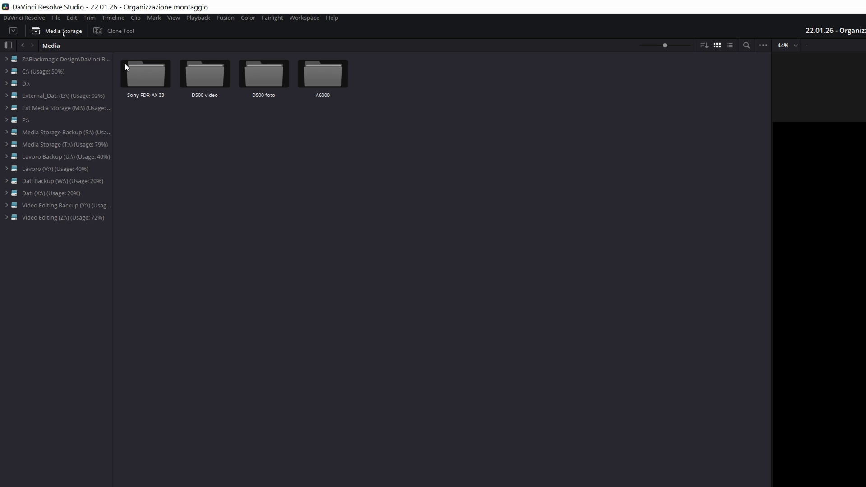
left_click_drag(150, 75, 182, 248)
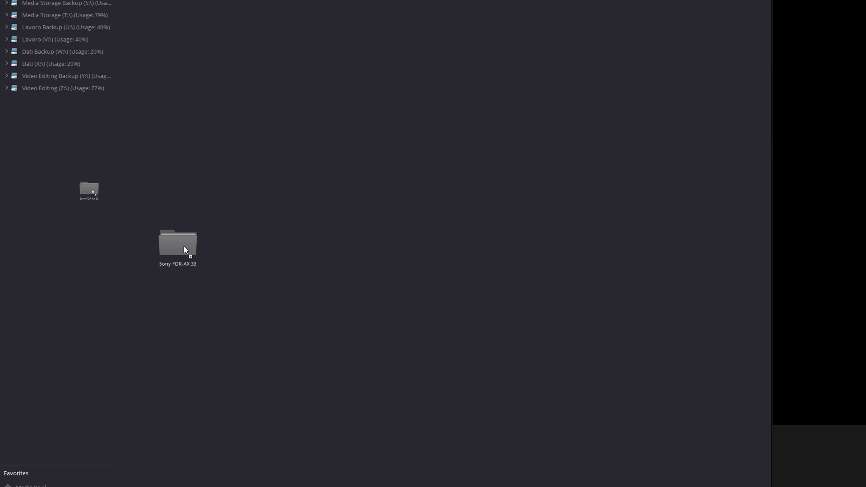
left_click_drag(180, 245, 71, 245)
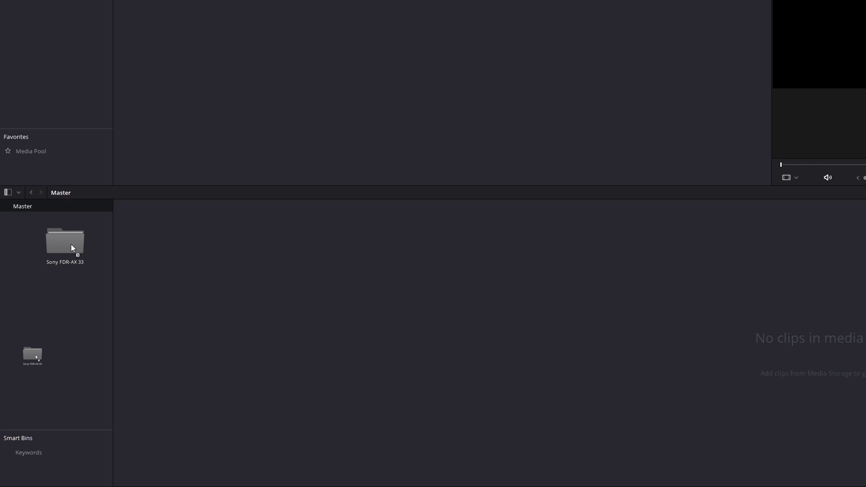
left_click_drag(71, 244, 71, 245)
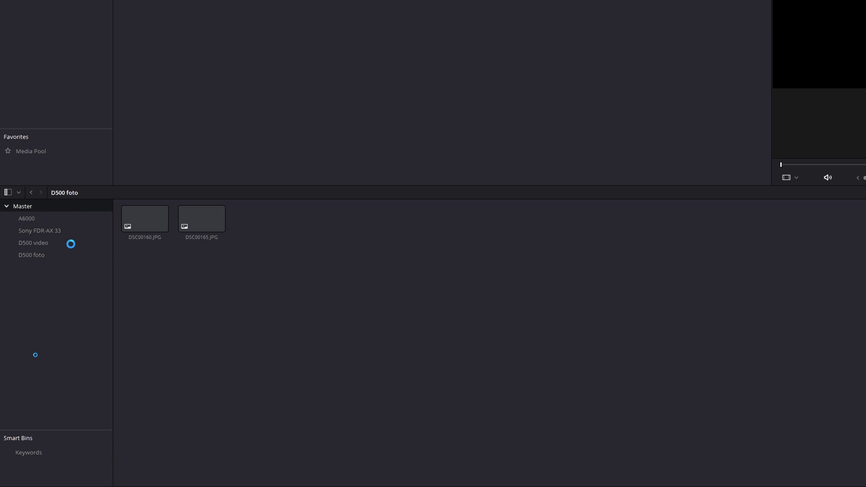
Step: Browse the A6000, Sony FDR-AX 33, D500 video and D500 foto bins, then return to Master
left_click(69, 243)
left_click(64, 244)
left_click(62, 244)
left_click(57, 243)
left_click(61, 243)
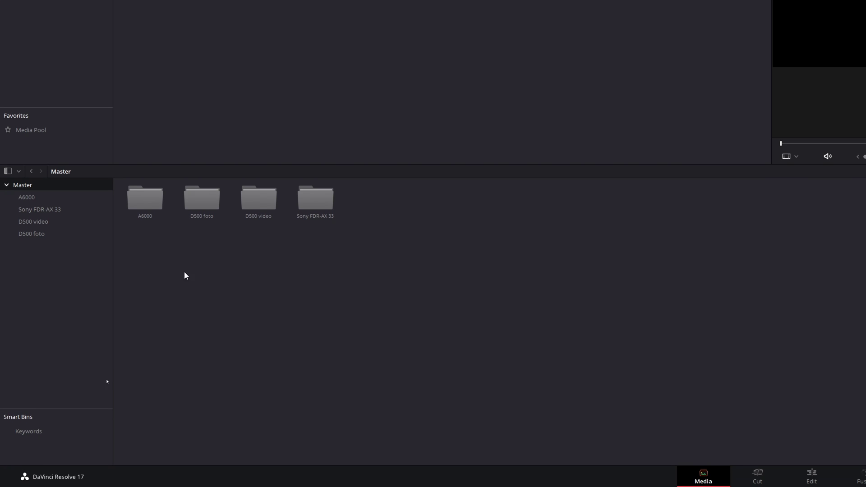
Step: Create a new bin in Master named 'Timelines'
right_click(258, 269)
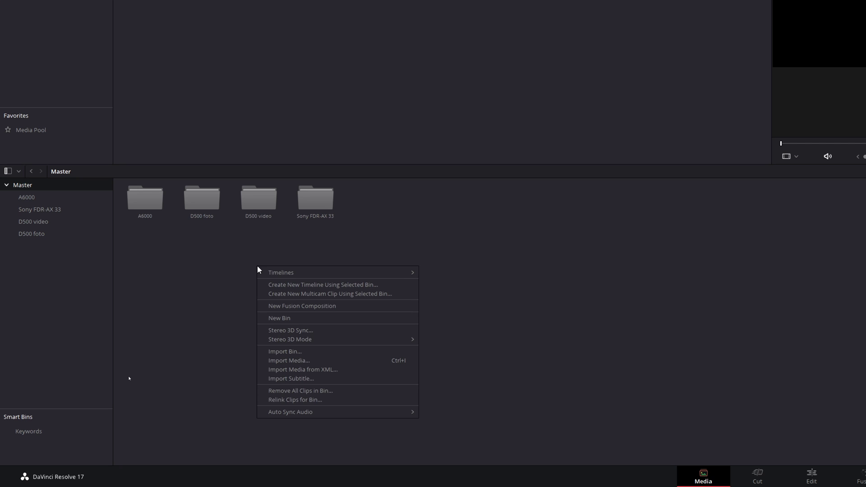
right_click(31, 275)
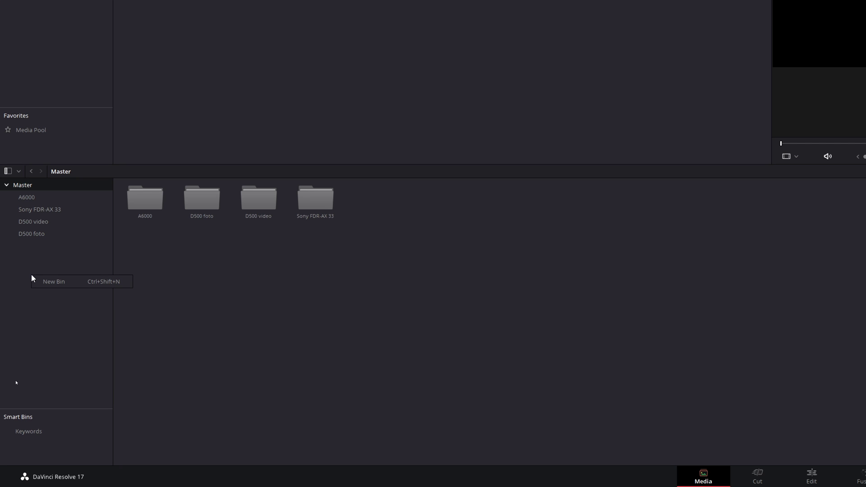
right_click(360, 294)
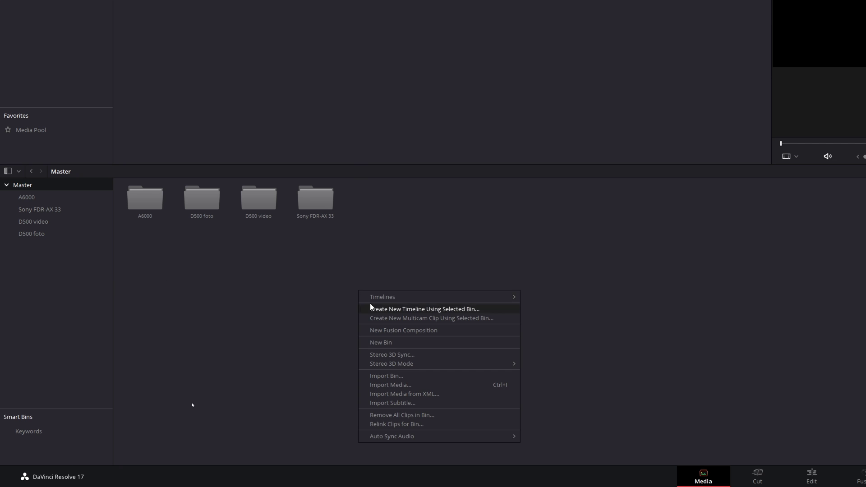
left_click(405, 342)
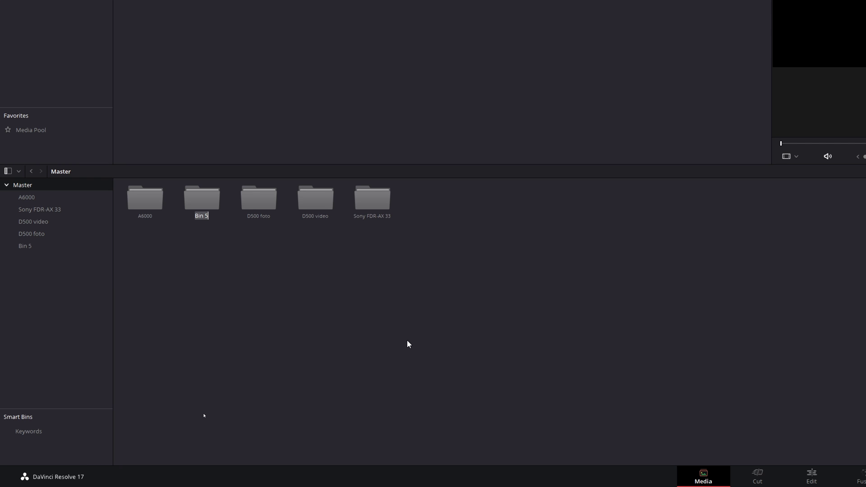
type("Tut")
key("BackSpace")
key("BackSpace")
type("imelines")
key("Return")
Step: Create another bin in Master named 'Extra'
right_click(246, 253)
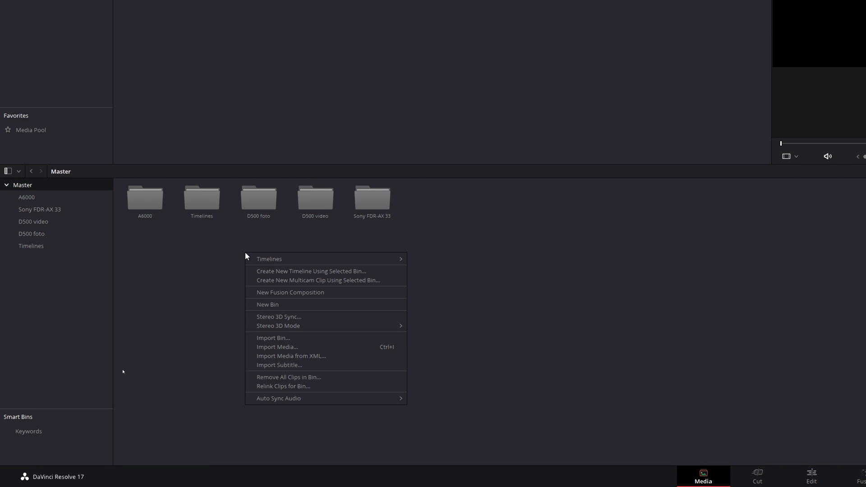
left_click(263, 305)
type("Extra")
key("Return")
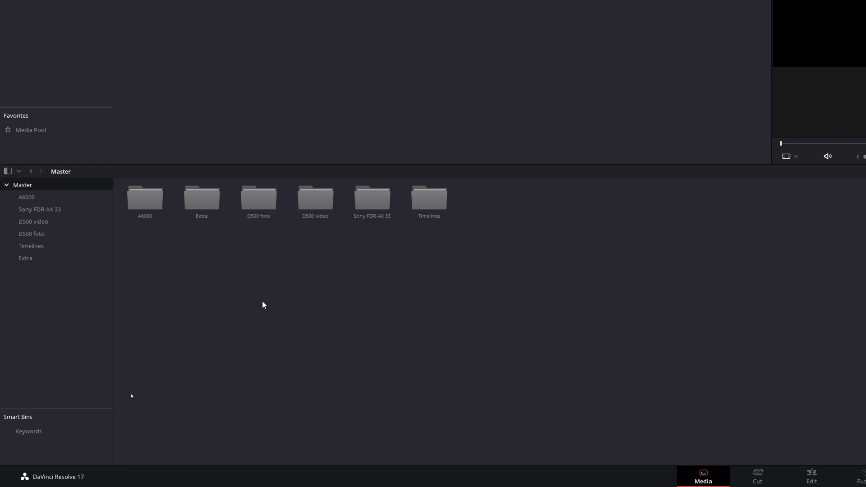
Step: Inside the Extra bin, create a sub-bin named 'Loghi'
double_click(213, 245)
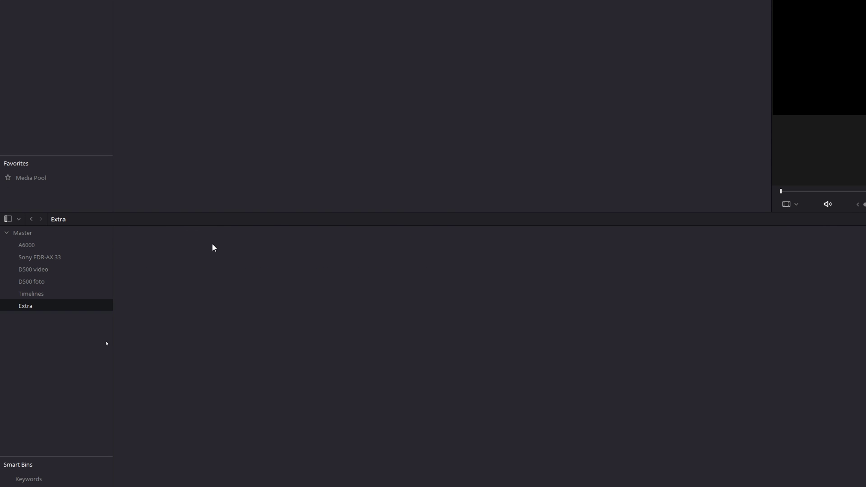
right_click(215, 244)
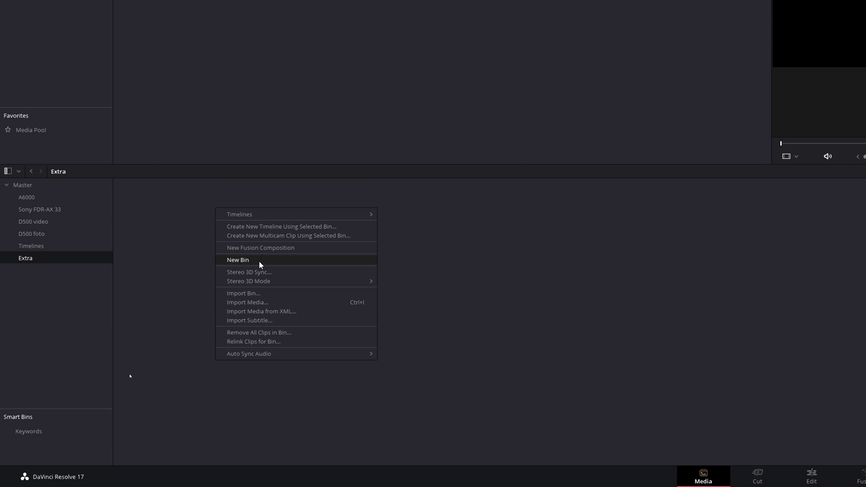
left_click(258, 260)
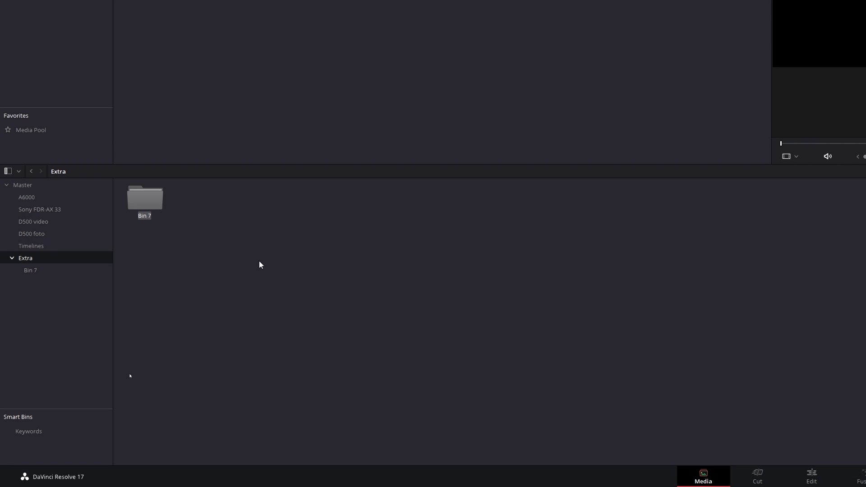
type("Loghi")
key("Return")
Step: Add a second sub-bin named 'sfx' inside Extra, then return to the Master bin
right_click(262, 258)
left_click(293, 310)
type("sfx")
key("Return")
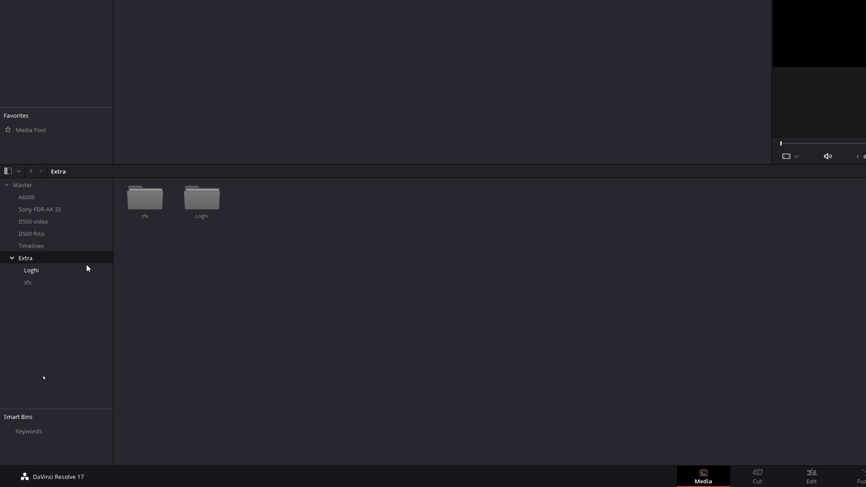
left_click(88, 244)
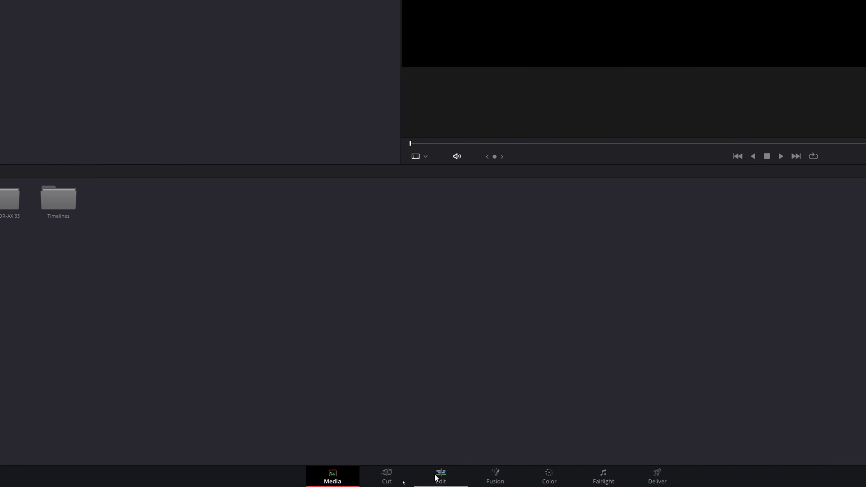
left_click(436, 479)
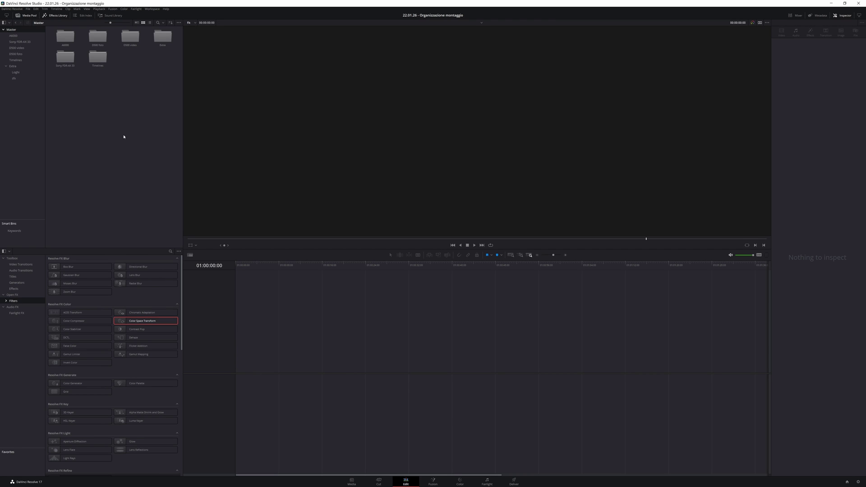
Step: Create an empty timeline called 'Video definitivo' in the Timelines bin
double_click(130, 36)
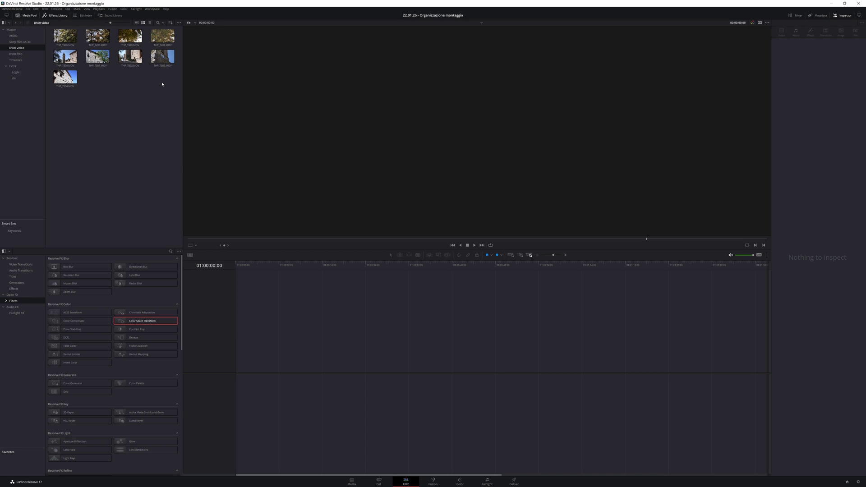
left_click(16, 60)
right_click(90, 78)
mouse_move(136, 81)
left_click(184, 82)
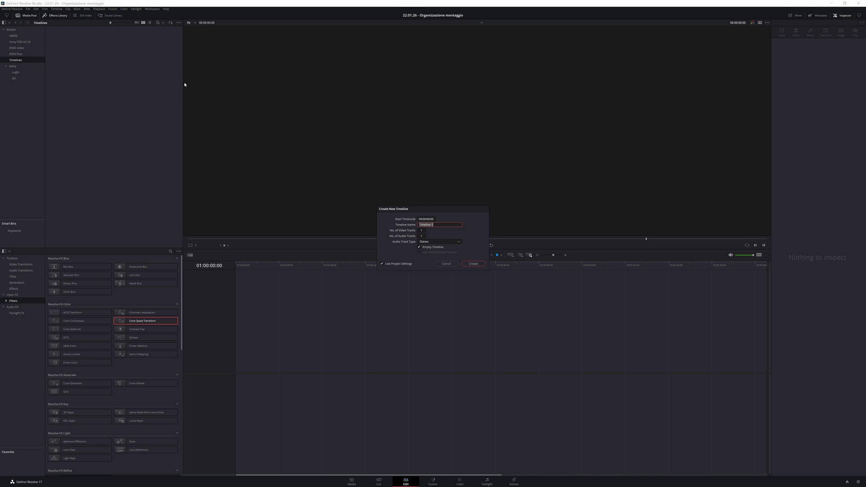
type("V")
type("vo")
key("Return")
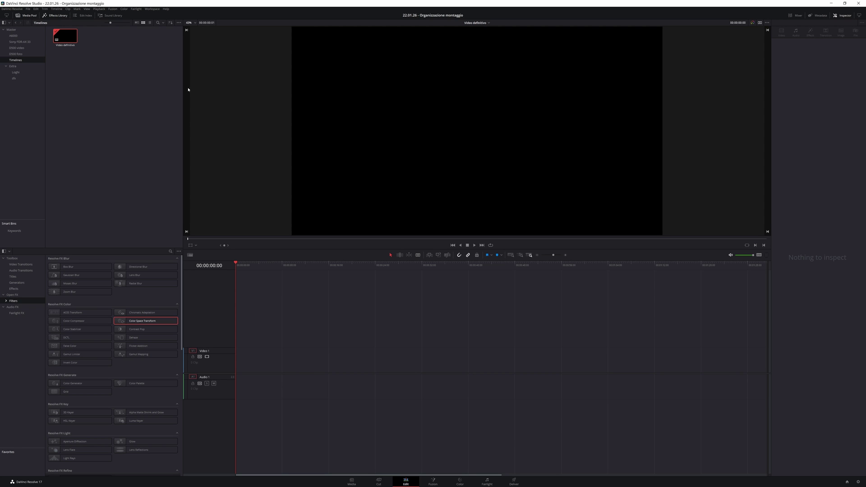
Step: Place all nine D500 video clips on the first tracks of the timeline
left_click(18, 48)
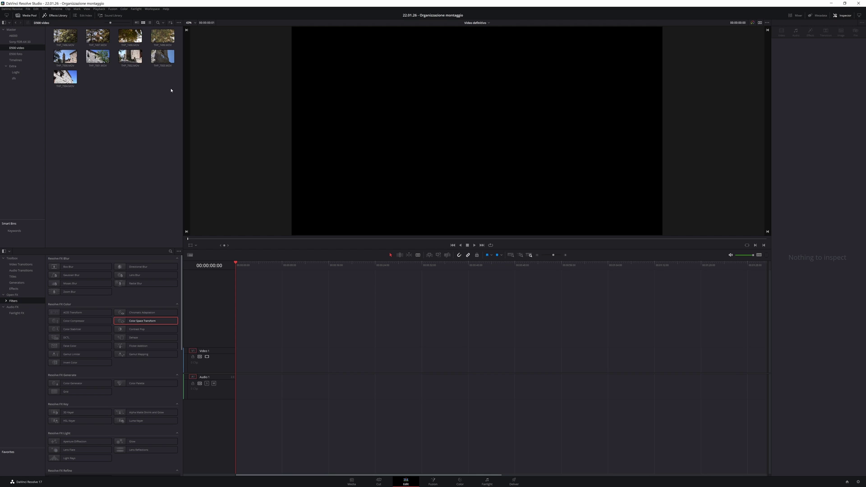
left_click_drag(169, 92, 69, 33)
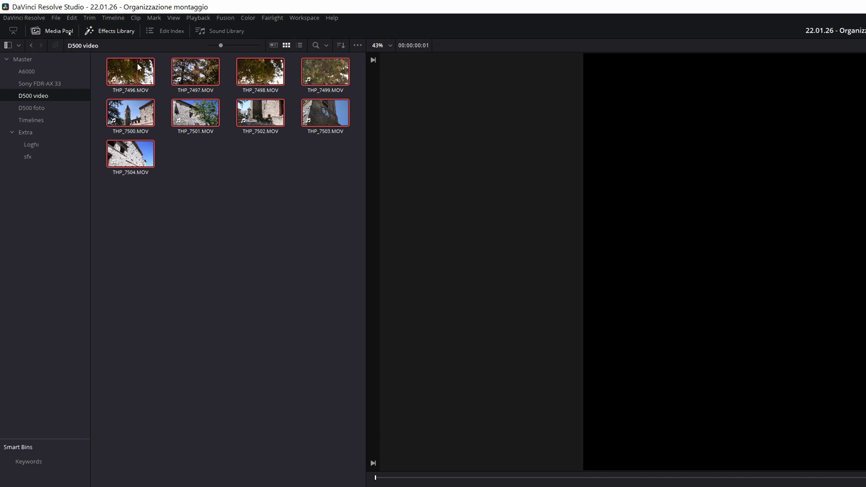
left_click_drag(137, 63, 432, 245)
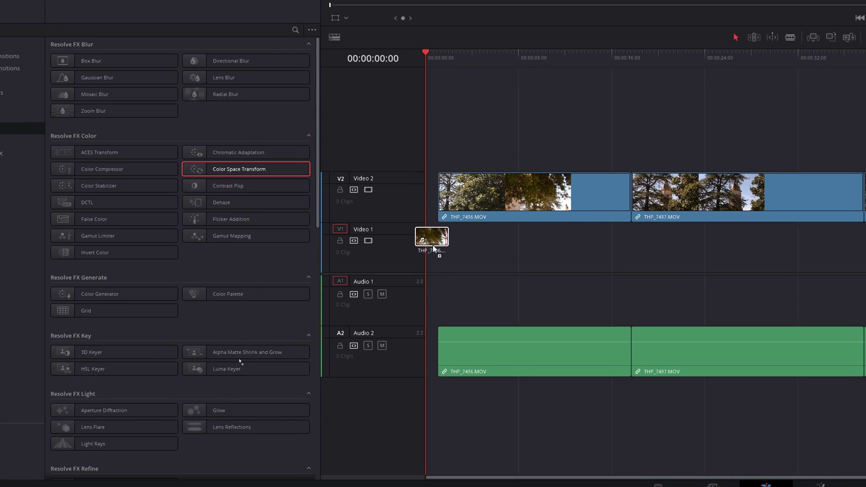
left_click_drag(432, 245, 434, 243)
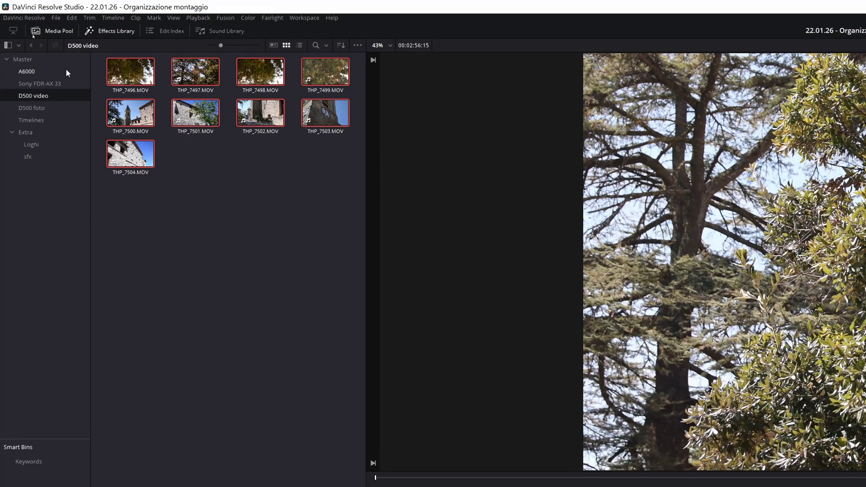
Step: Append the Sony FDR-AX 33 clip C0012 after the D500 clips
left_click(44, 96)
left_click(40, 83)
mouse_move(321, 125)
left_mouse_down()
mouse_move(130, 70)
mouse_move(437, 244)
left_mouse_up()
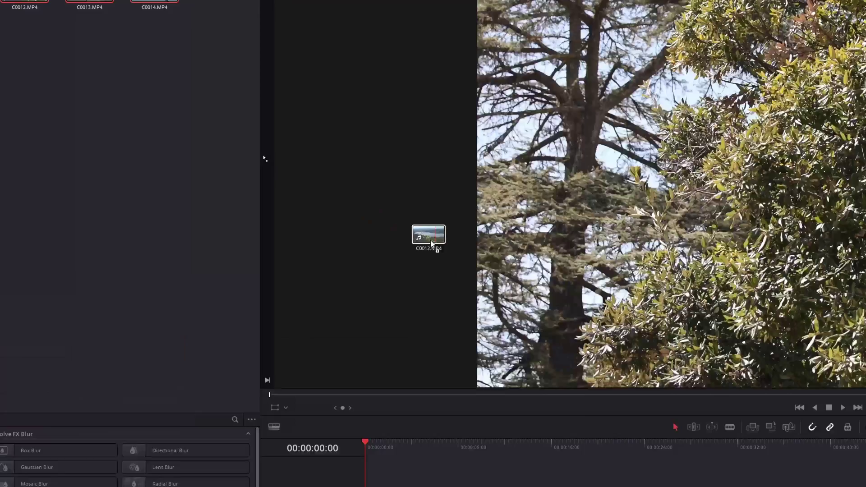
left_click_drag(598, 247, 231, 95)
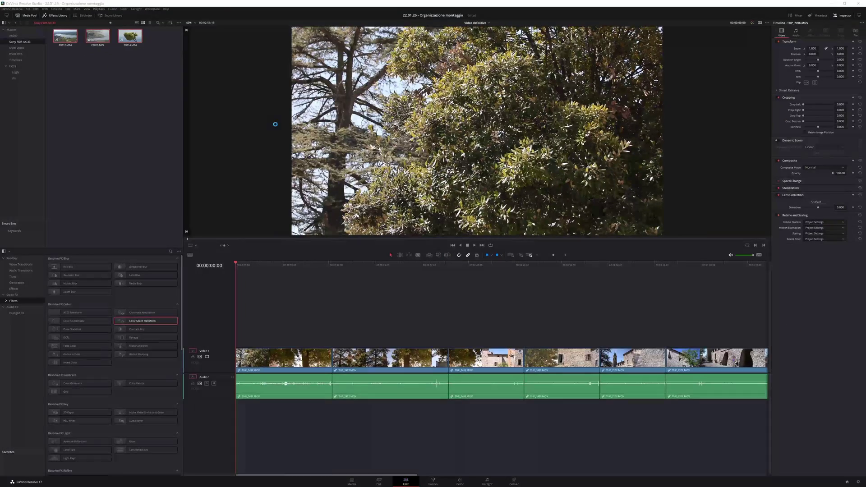
scroll(446, 320, "down", 3)
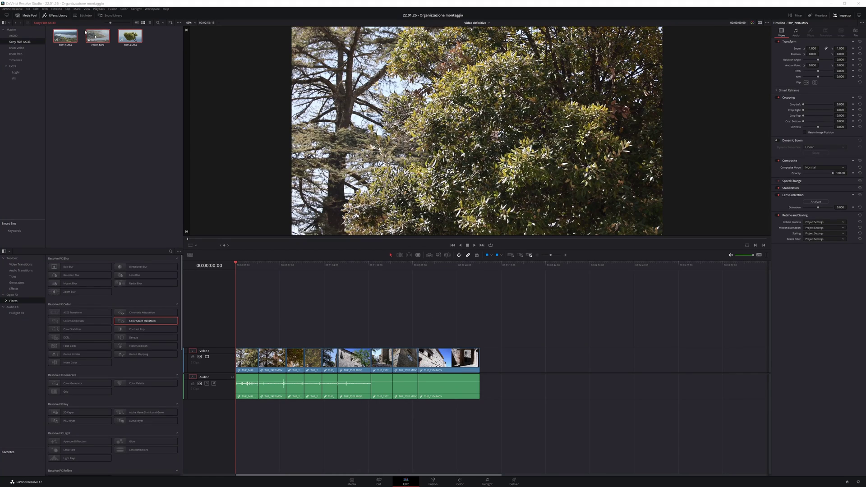
left_click(165, 98)
left_click_drag(186, 112, 508, 339)
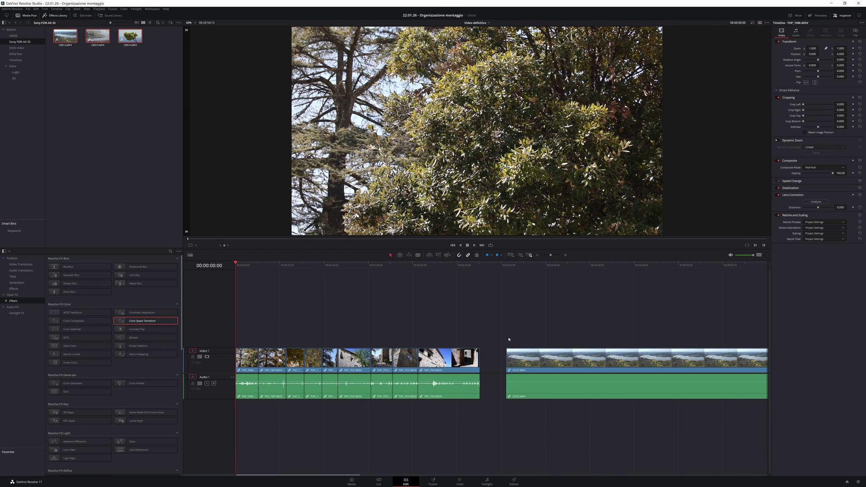
scroll(469, 329, "down", 2)
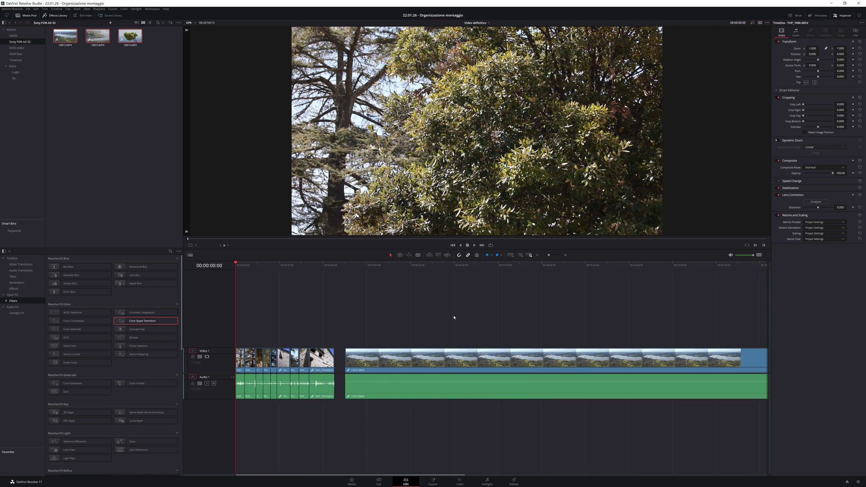
scroll(453, 316, "down", 1)
scroll(449, 313, "down", 1)
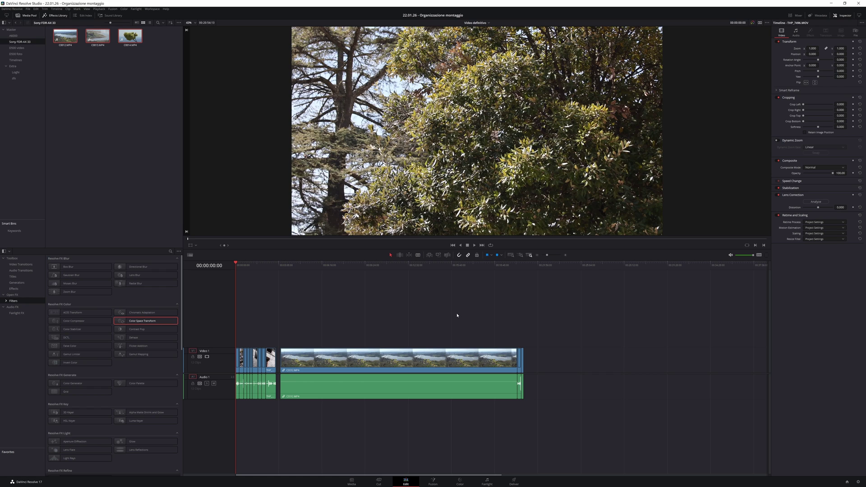
left_click(17, 60)
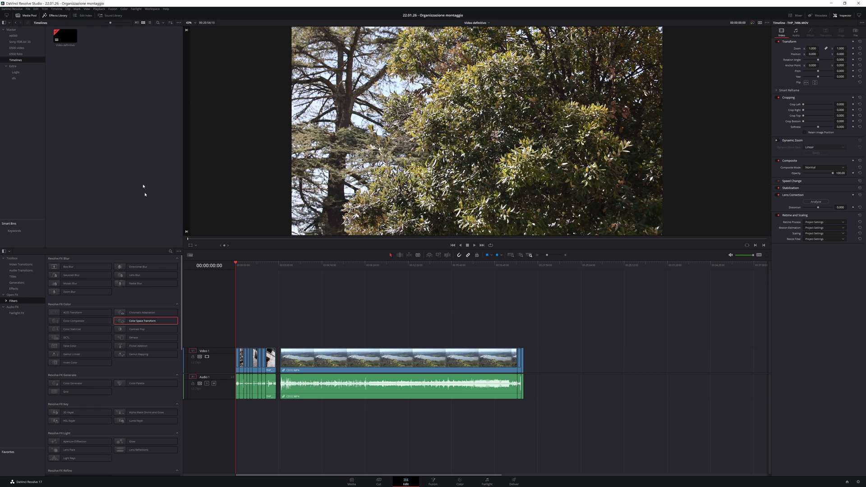
Step: Enable stacked timelines and open a new empty timeline tab
left_click(189, 254)
left_click(175, 271)
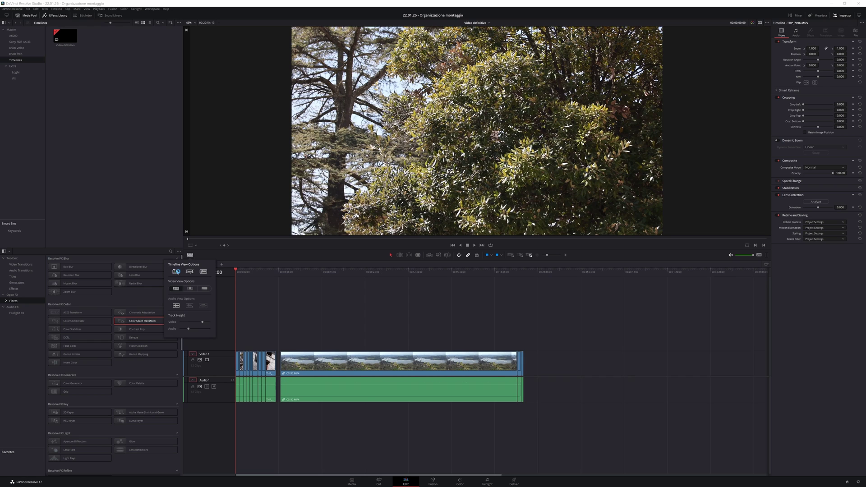
left_click(222, 264)
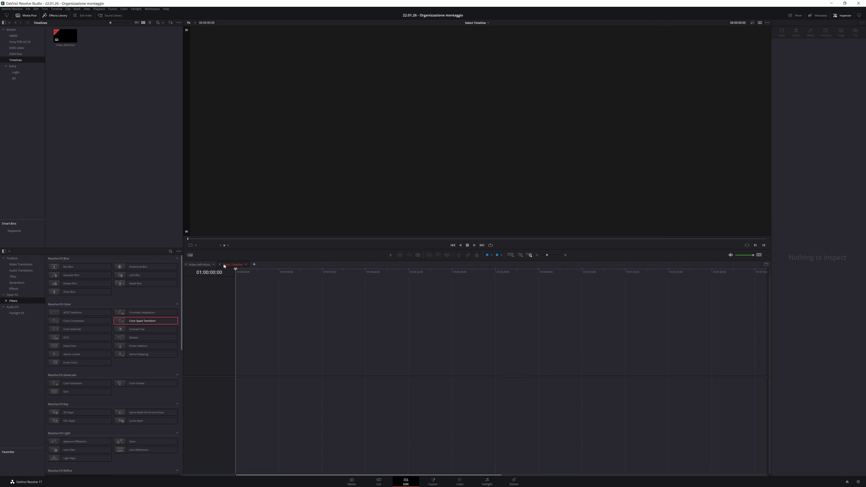
Step: Create a new timeline named 'D500' in that tab
right_click(81, 83)
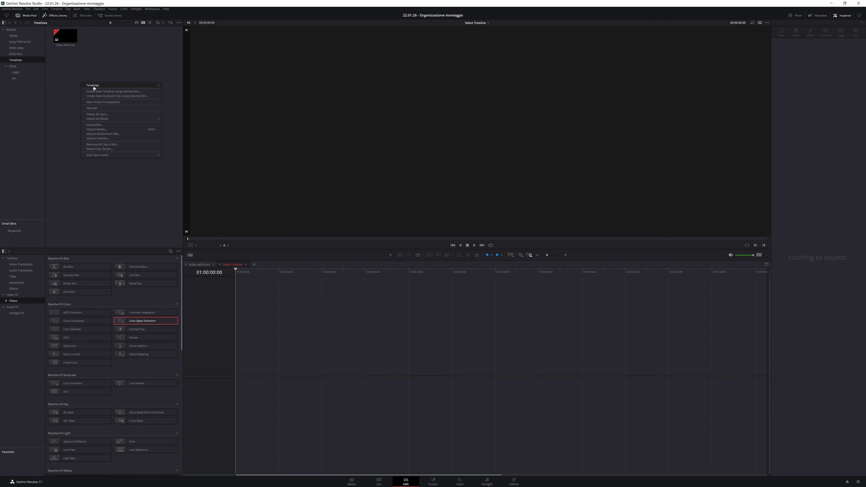
mouse_move(153, 86)
left_click(195, 90)
type("D50")
key("Return")
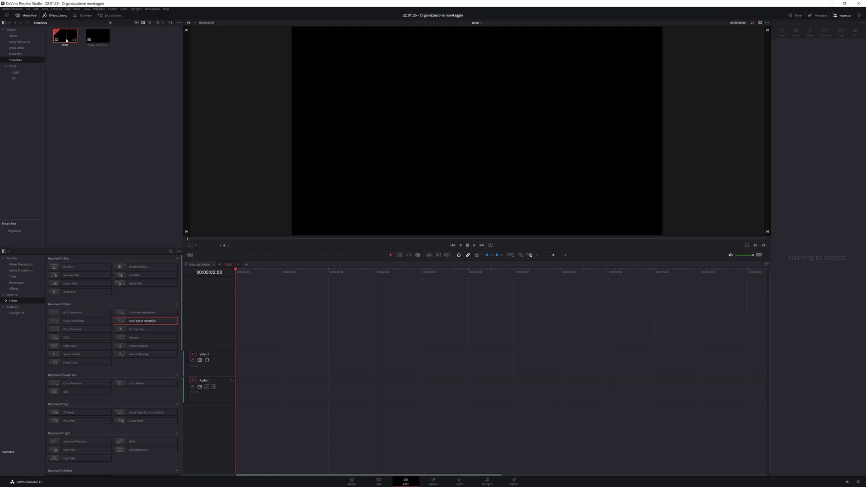
left_click(20, 42)
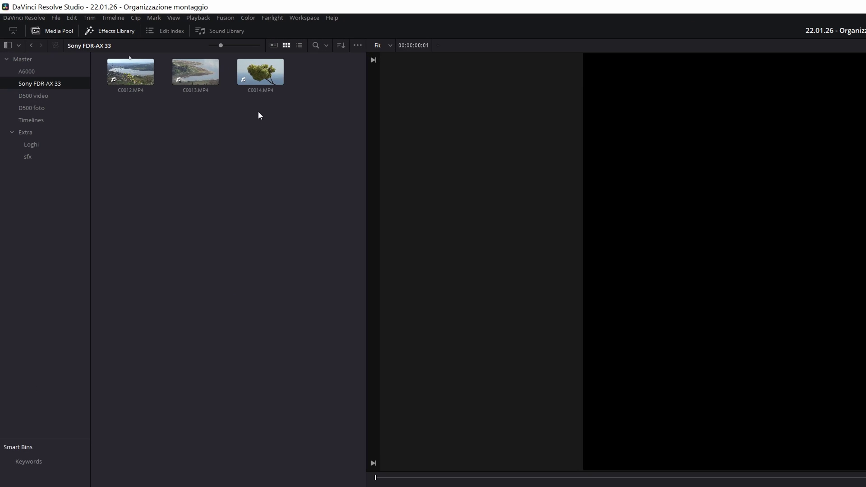
Step: Build a timeline named 'Sony' from the three selected Sony FDR-AX 33 clips
left_click_drag(284, 107, 109, 54)
right_click(133, 75)
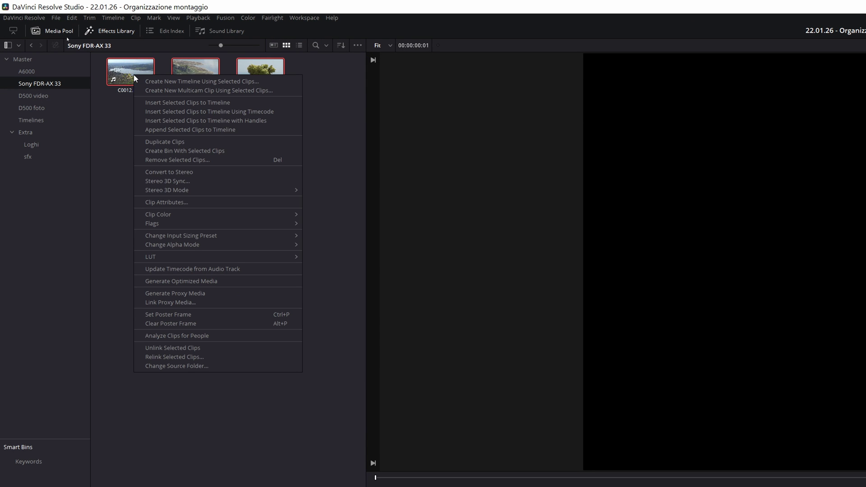
left_click(174, 80)
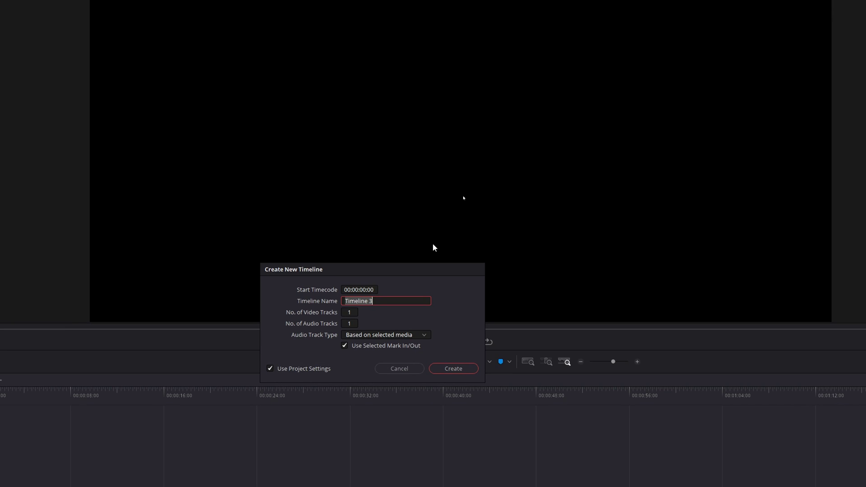
type("Sony")
key("Return")
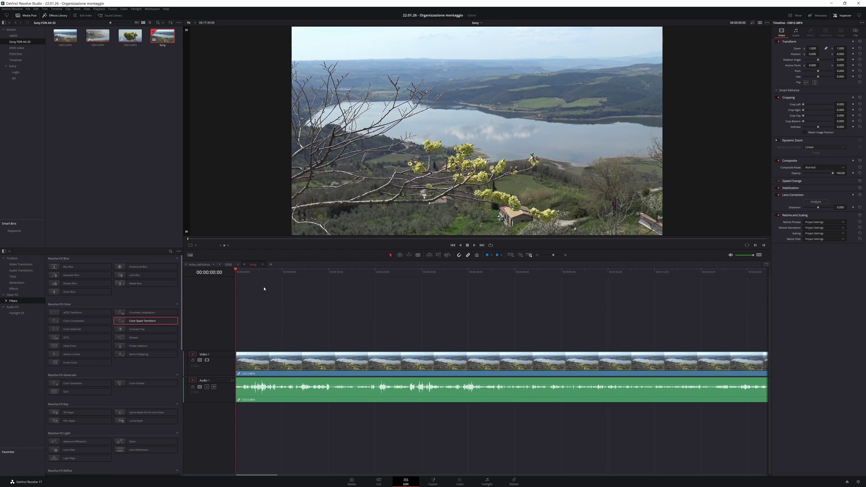
left_click(278, 273)
Step: Switch to the D500 timeline and lay all nine D500 video clips onto it end to end
left_click(228, 265)
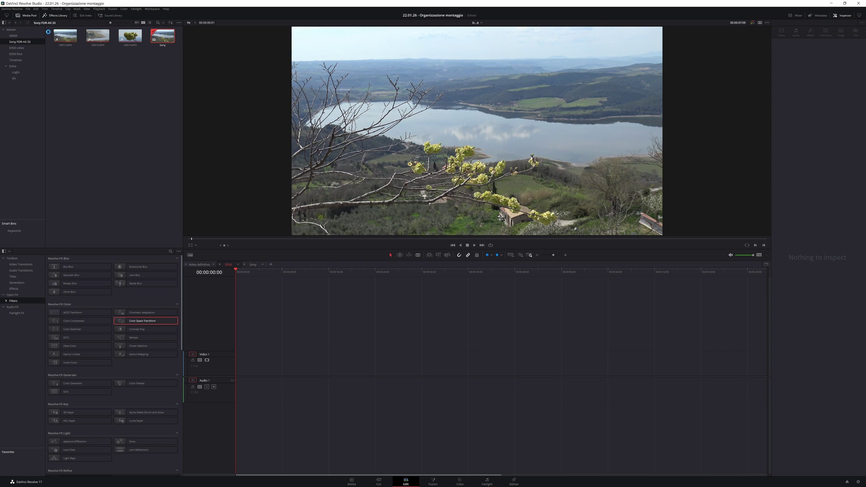
left_click(20, 48)
mouse_move(175, 95)
left_mouse_down()
mouse_move(52, 23)
mouse_move(253, 228)
mouse_move(246, 358)
left_mouse_up()
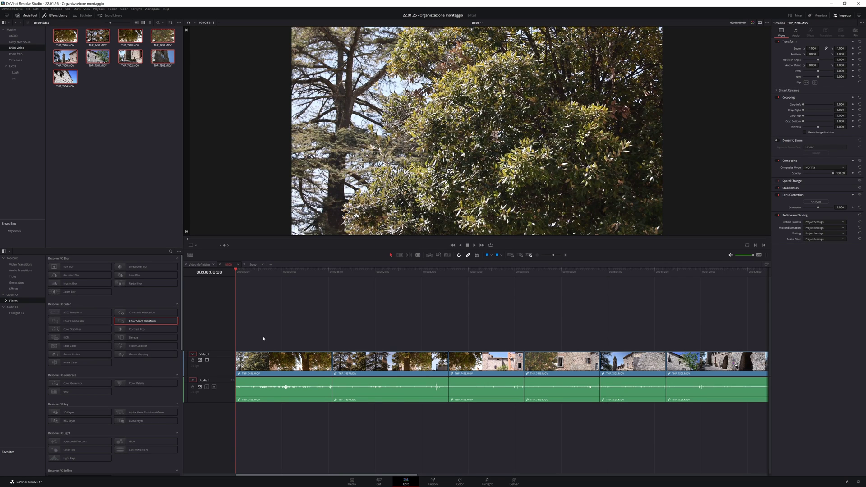
scroll(293, 325, "down", 3)
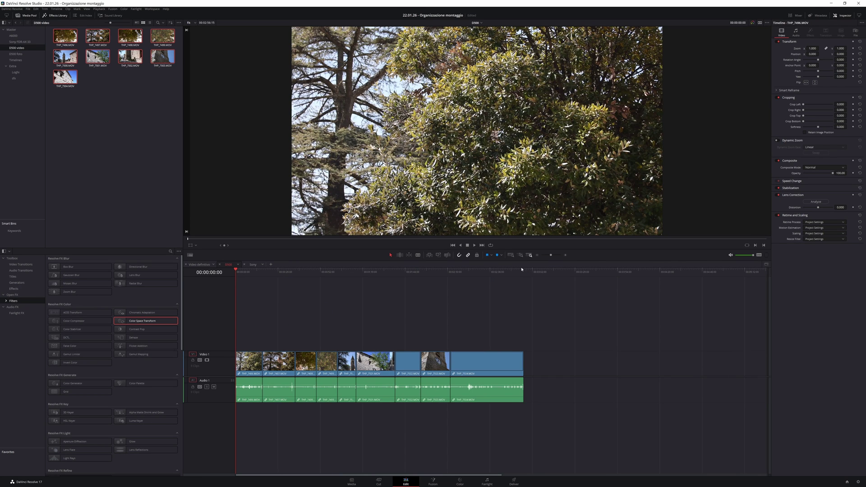
left_click(516, 273)
left_click_drag(508, 273, 440, 273)
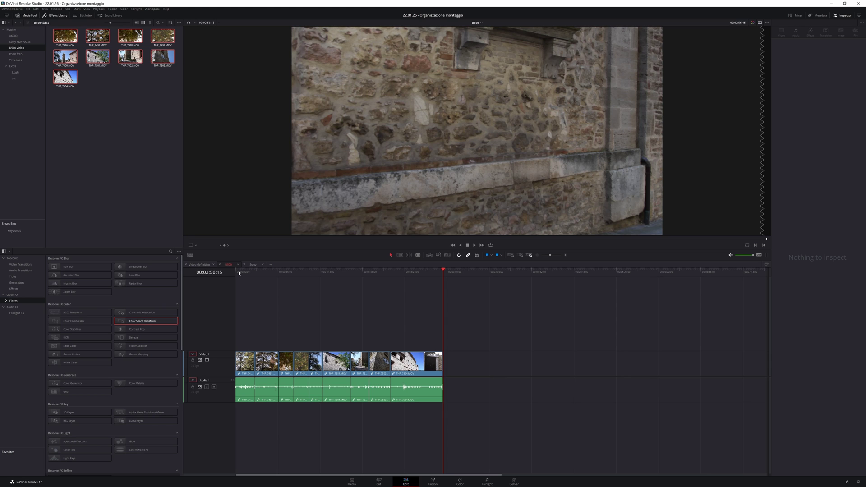
Step: Scrub through the opening tree clip around the six-second mark
scroll(266, 290, "up", 2)
scroll(302, 298, "up", 1)
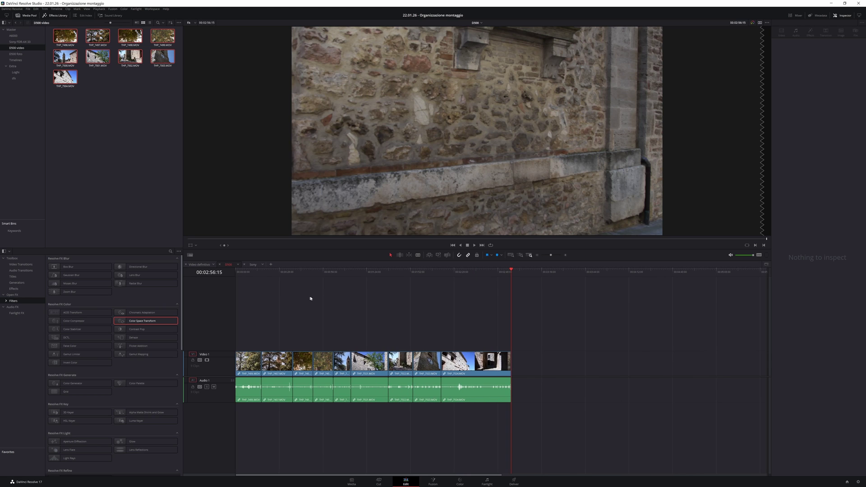
left_click(246, 282)
scroll(288, 302, "up", 2)
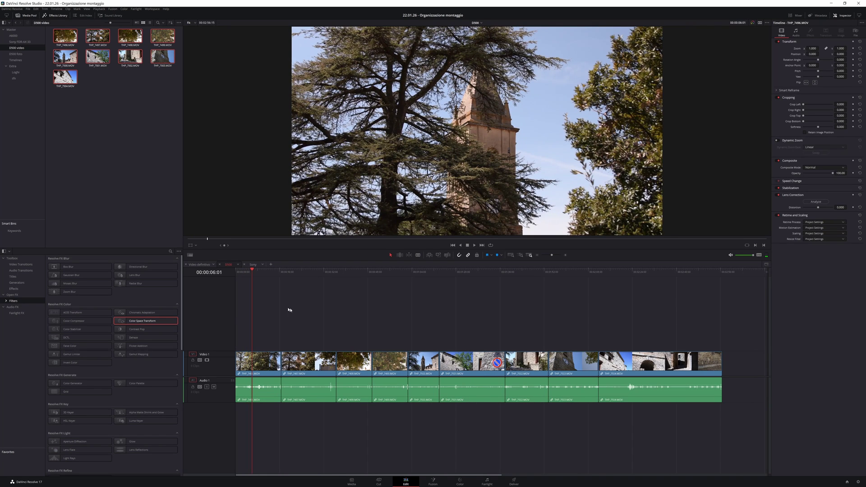
left_click_drag(250, 270, 254, 274)
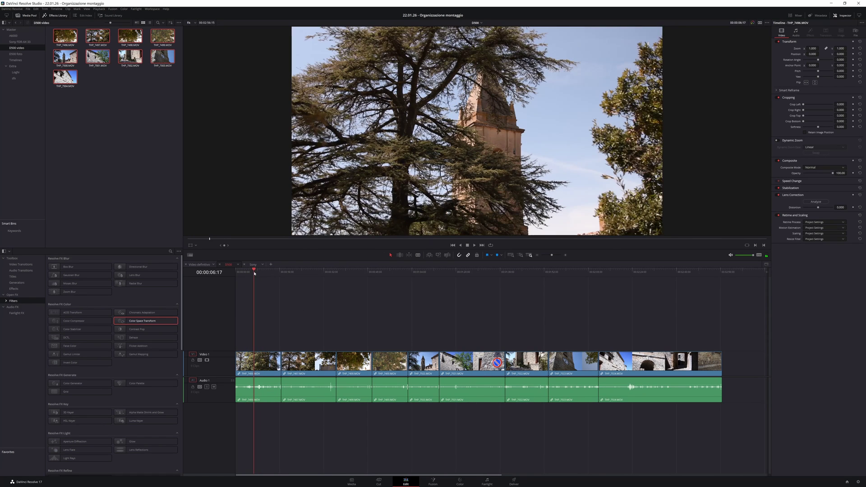
Step: Give clip THP_7496 a new clip colour, then open Keyboard Customization
left_click(261, 359)
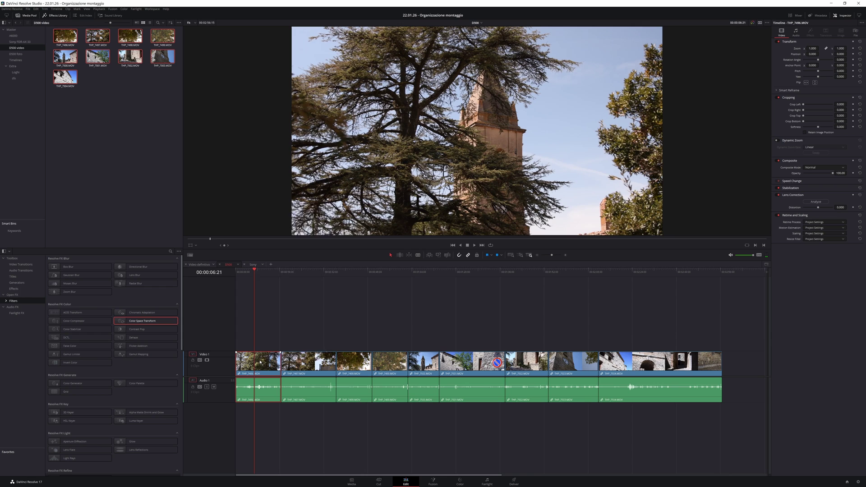
right_click(260, 359)
mouse_move(293, 296)
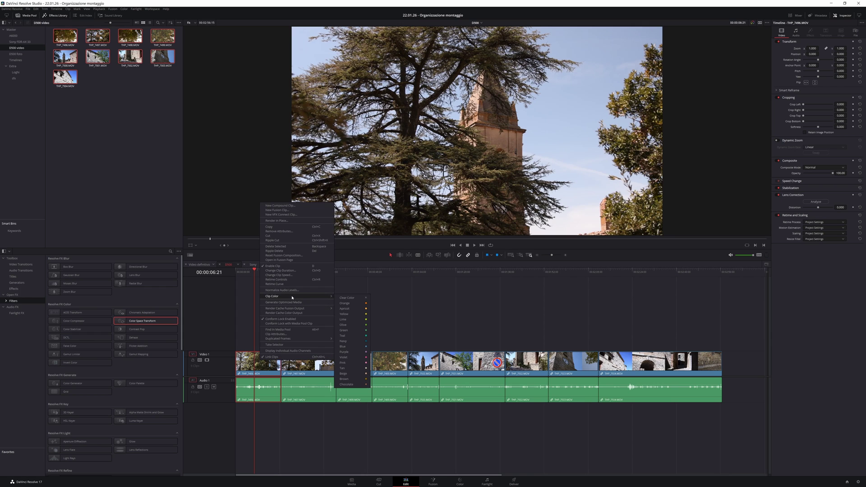
left_click(356, 362)
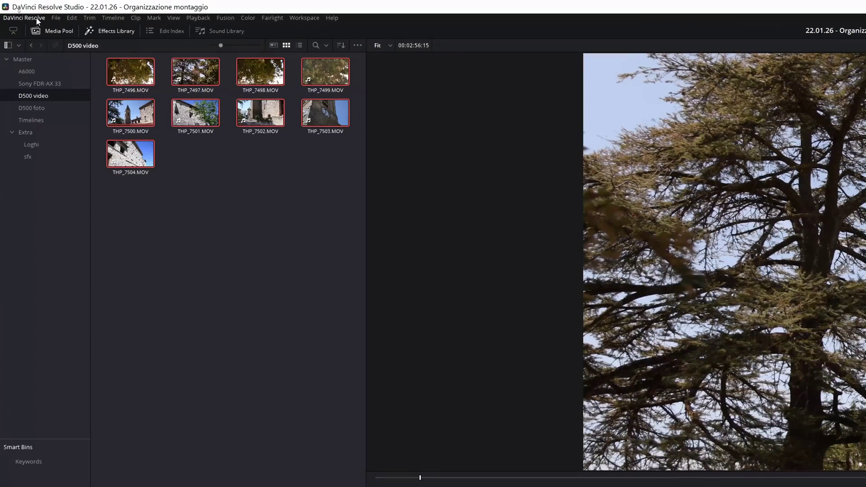
left_click(18, 9)
left_click(47, 41)
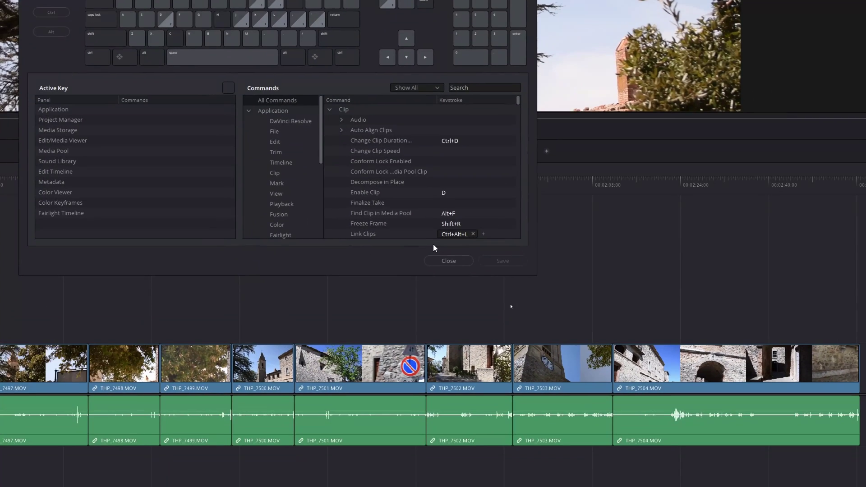
Step: Close the Keyboard Customization window after reviewing the clip command shortcuts
left_click(435, 247)
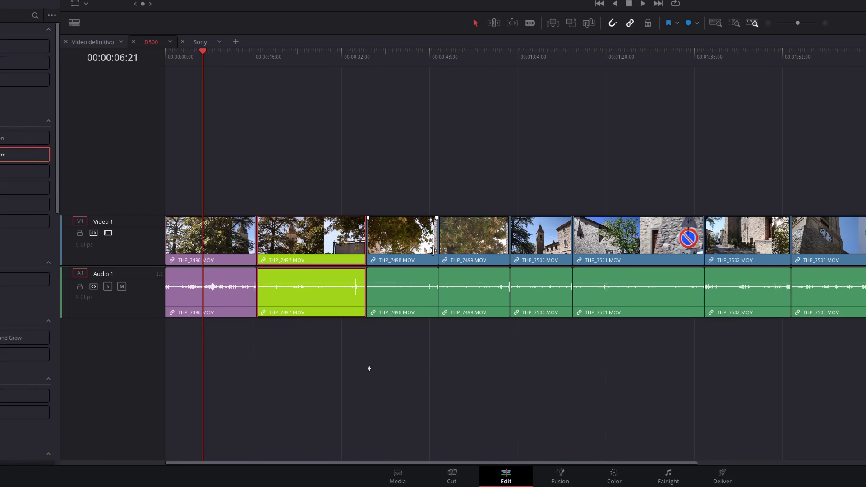
Step: Label THP_7497 lime green, then ripple-delete all purple-labelled clips, leaving five clips from the start
left_click(434, 246)
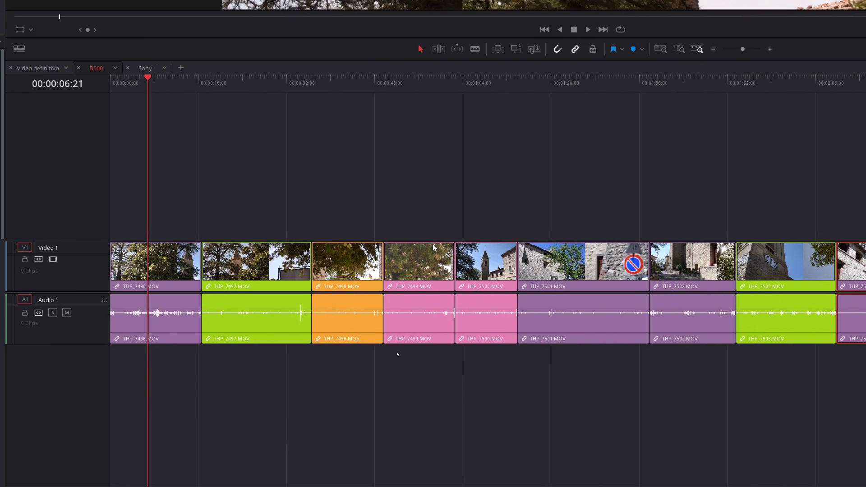
scroll(432, 243, "down", 2)
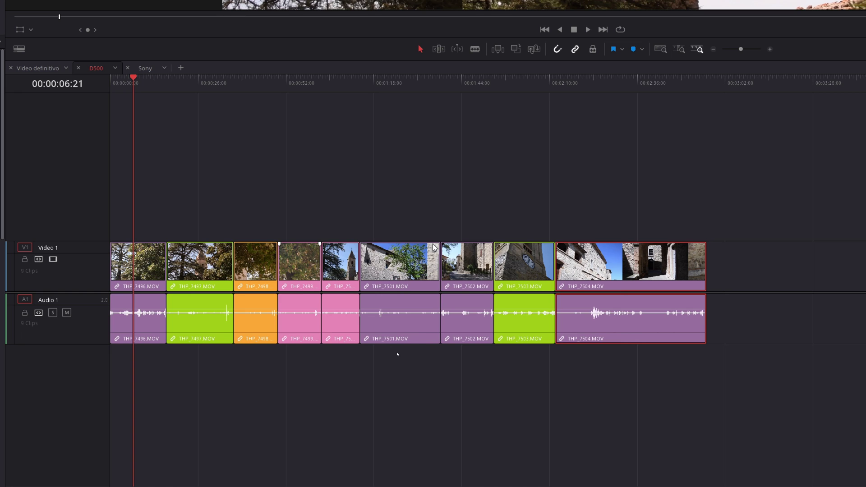
scroll(433, 247, "up", 1)
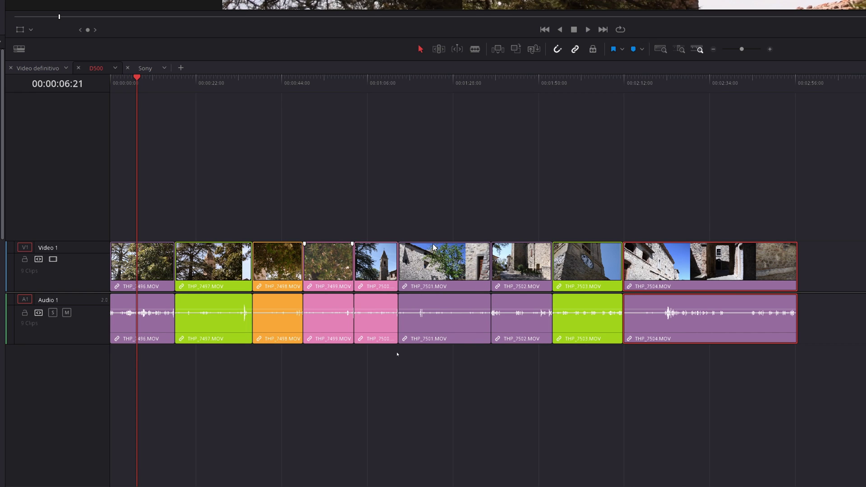
left_click(433, 247, "ctrl")
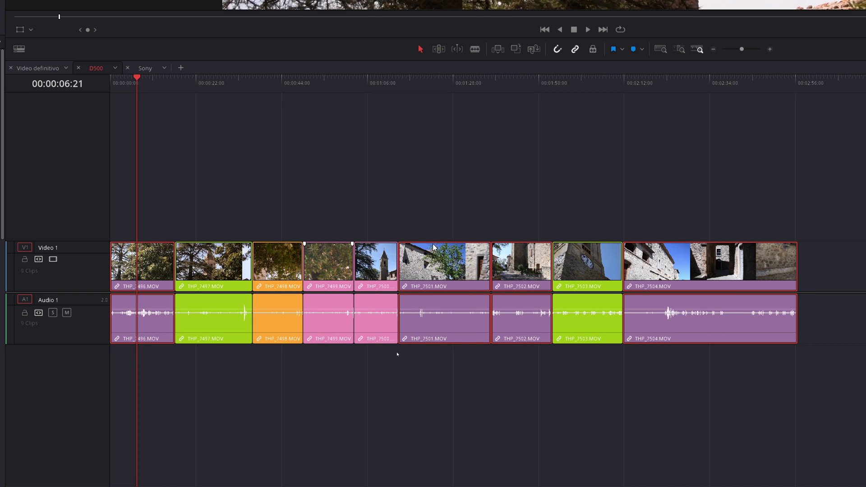
key("Delete")
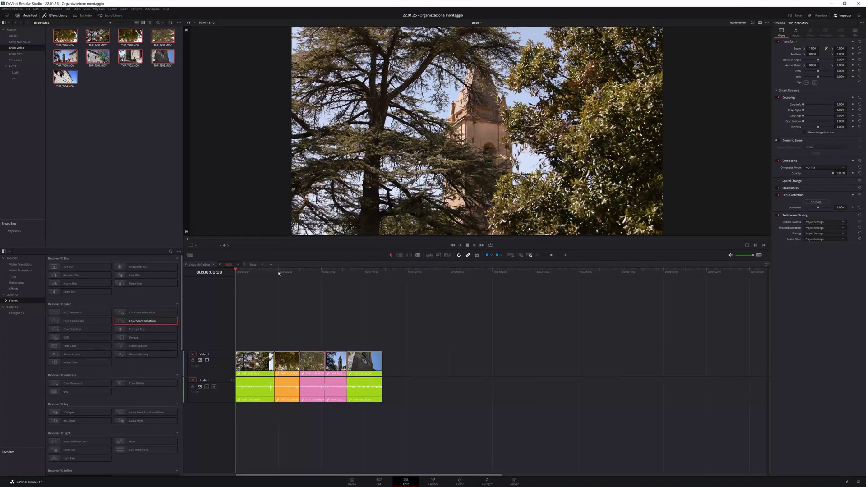
left_click_drag(242, 272, 265, 276)
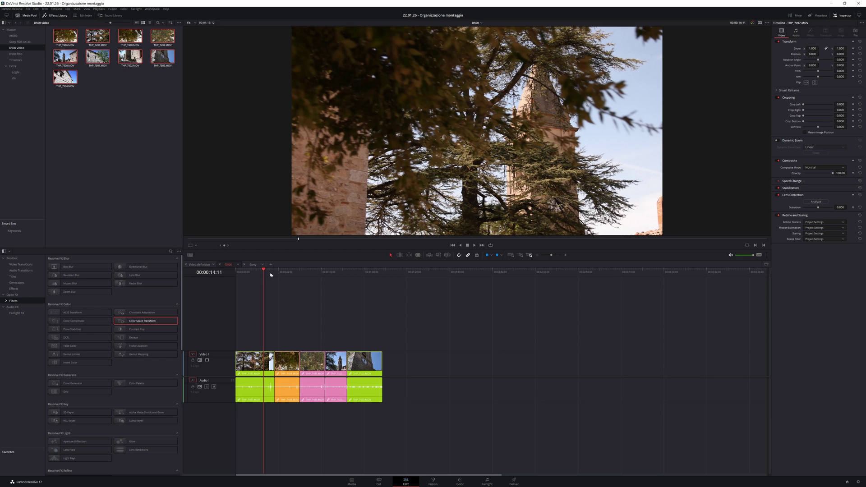
left_click(280, 273)
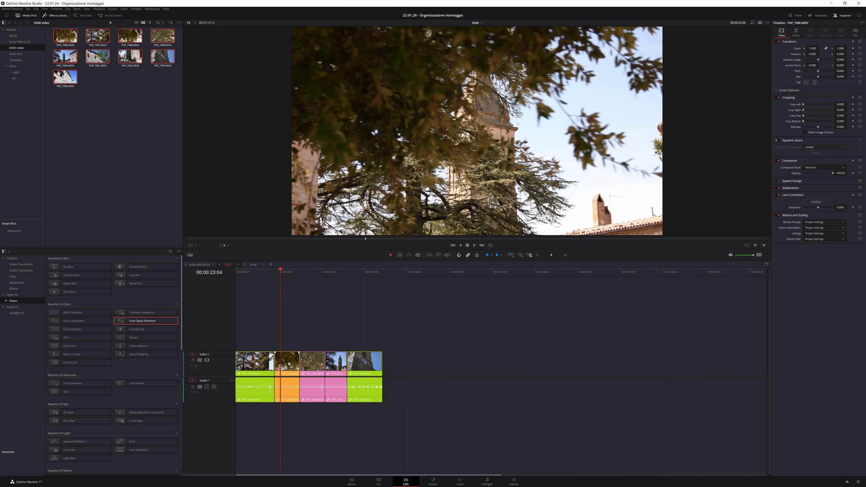
left_click(289, 271)
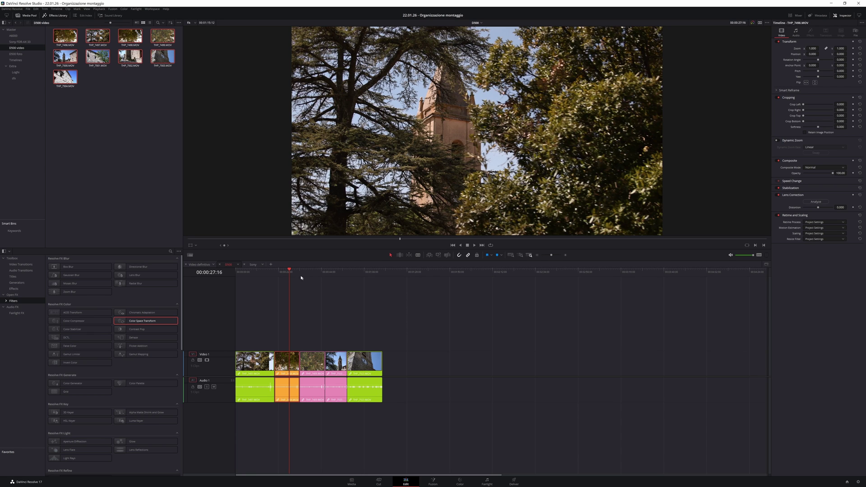
left_click(245, 273)
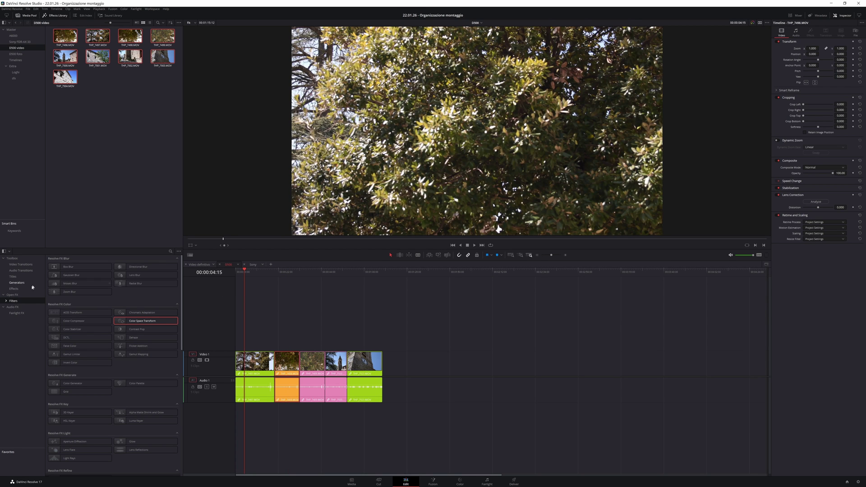
Step: Add a Text title on Video 2 and change its text to 'bella'
left_click(21, 276)
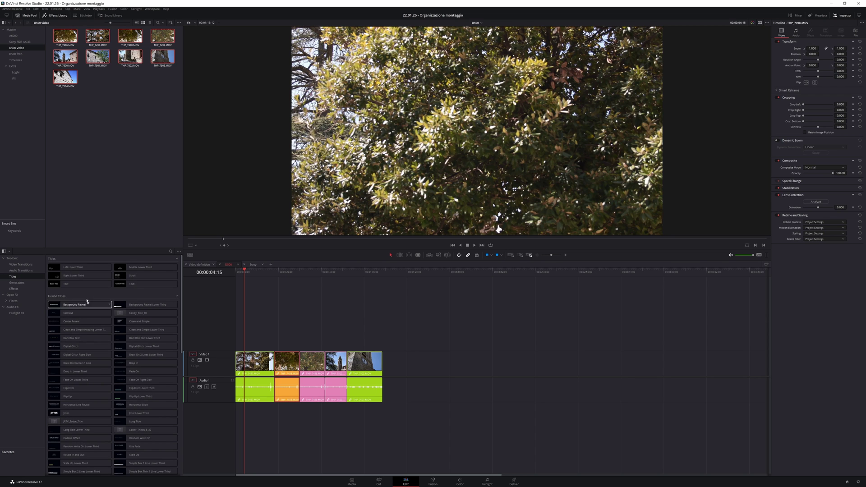
left_click_drag(80, 284, 243, 338)
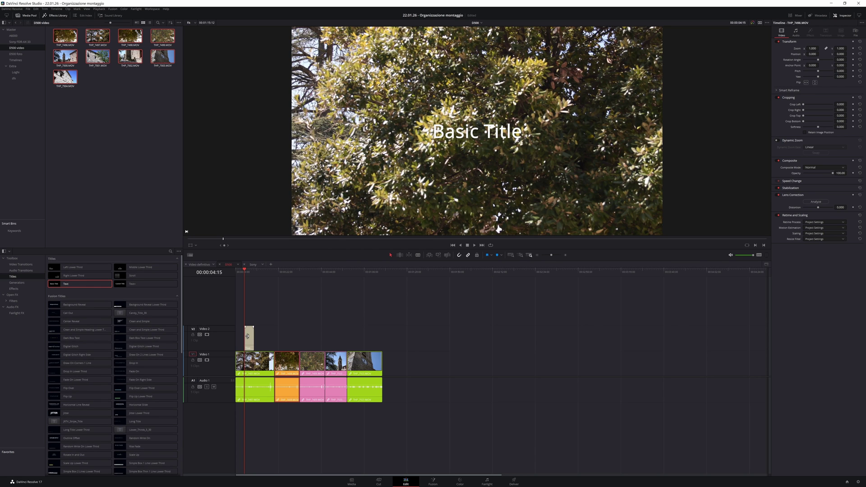
left_click(829, 59)
key("ctrl+a")
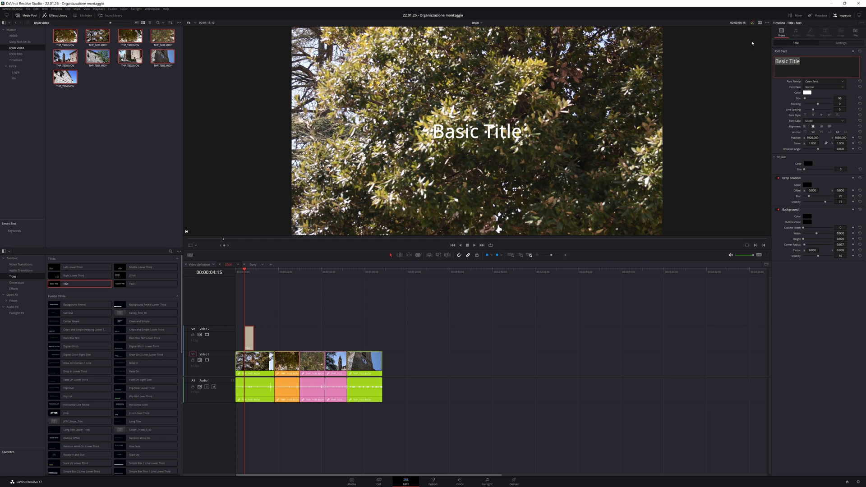
type("bella")
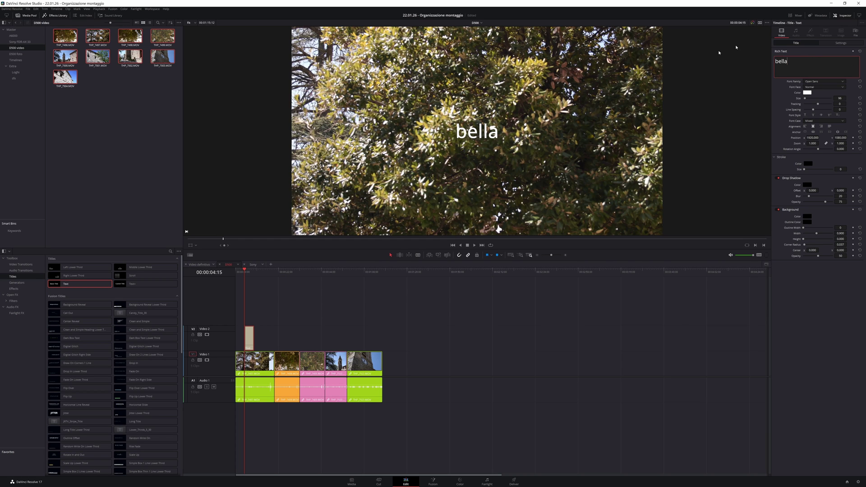
Step: Add a second Text title on a new Video 3 track and select it at 00:00:07:03
left_click(233, 302)
left_click_drag(81, 284, 249, 306)
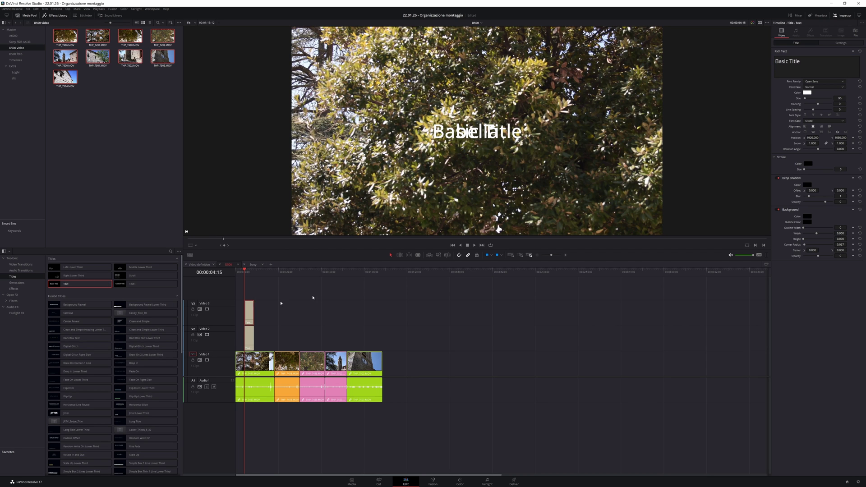
left_click(257, 282)
scroll(279, 277, "up", 5)
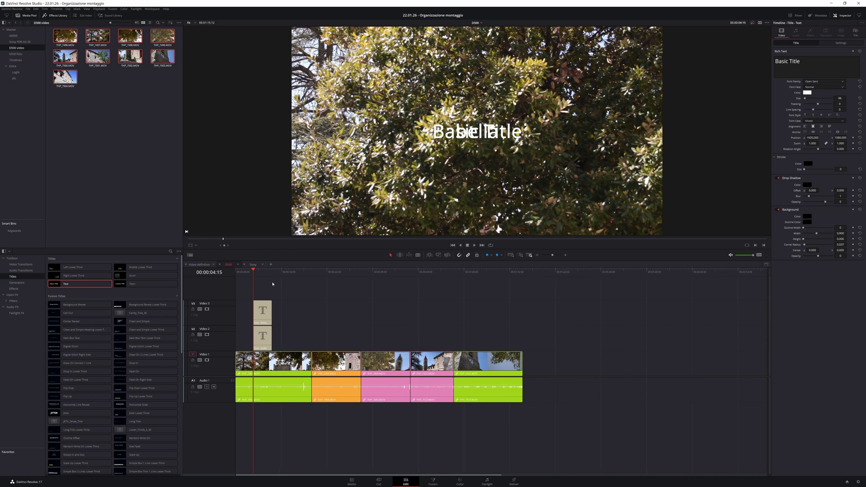
left_click(310, 274)
left_click(327, 311)
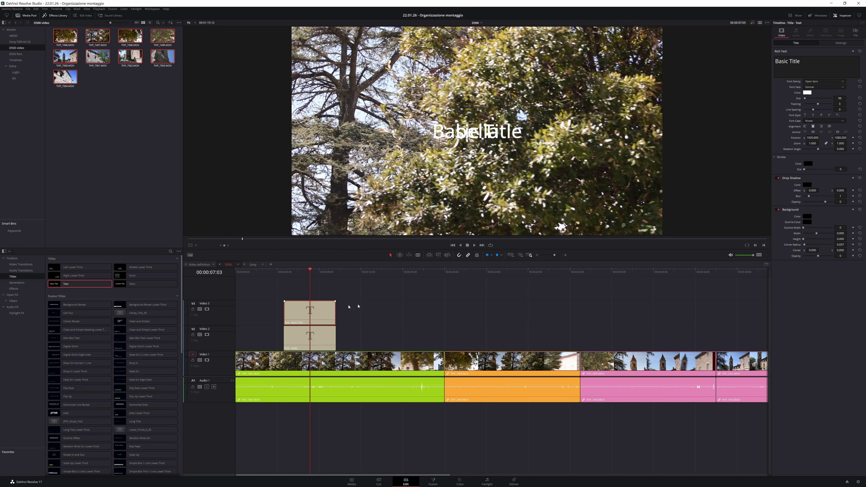
Step: Replace the upper title's placeholder text with 'clip'
left_click_drag(811, 62, 748, 61)
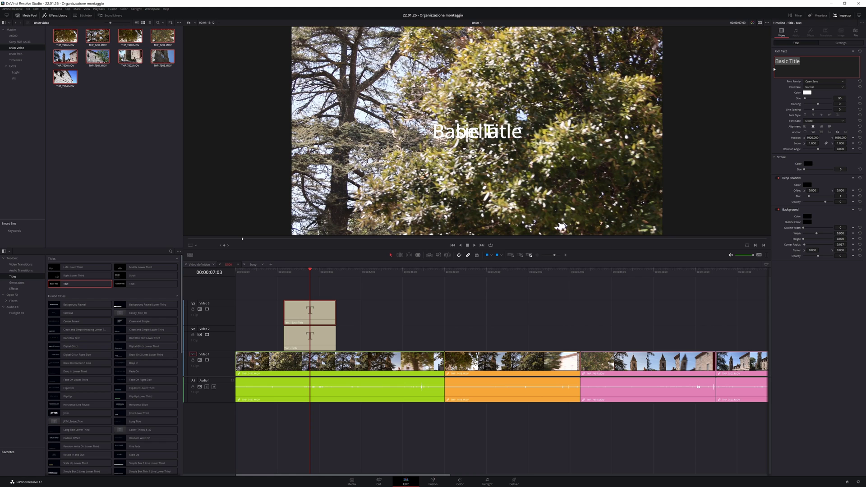
type("clip")
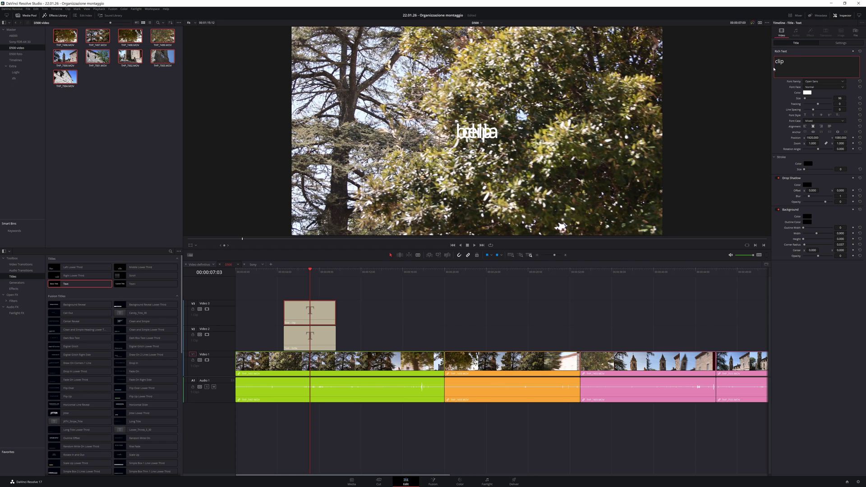
scroll(834, 86, "down", 3)
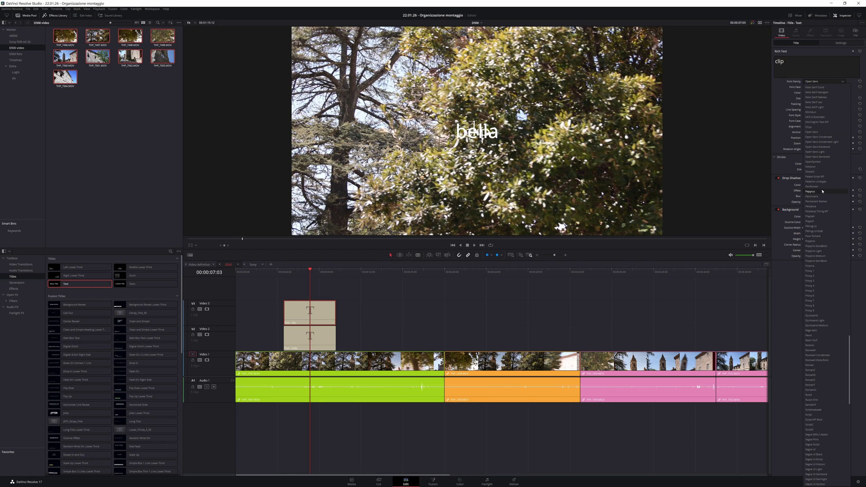
scroll(826, 89, "down", 1)
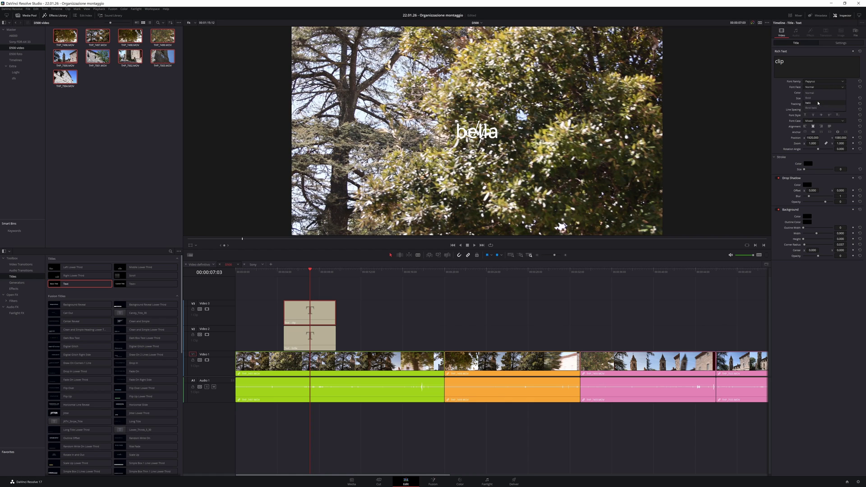
scroll(812, 98, "up", 10)
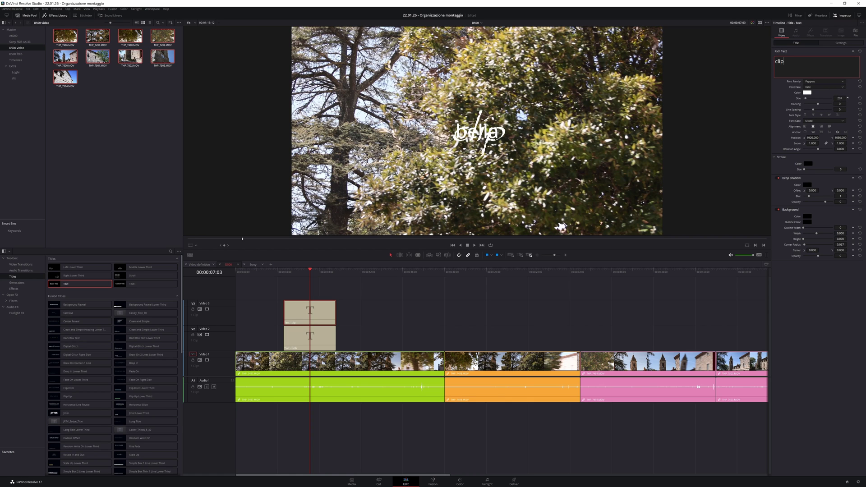
Step: Shift 'clip' right beside bella (Position X about 1005) and add a third Text title on Video 4
left_click(822, 43)
left_click_drag(815, 64, 816, 63)
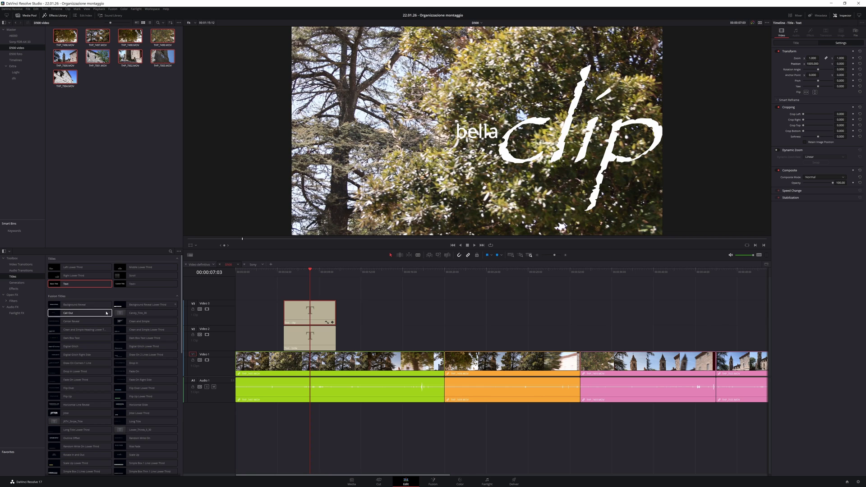
left_click_drag(67, 284, 287, 286)
left_click(301, 286)
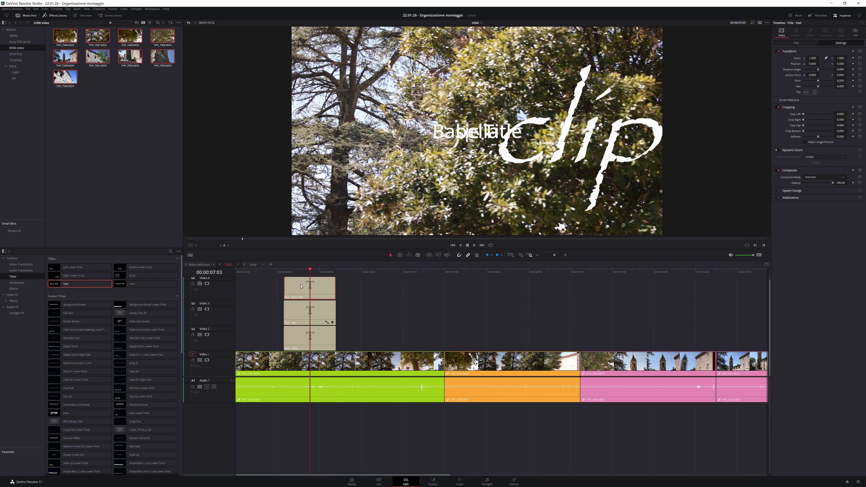
Step: Make the third title read 'THP' at size about 167, positioned at X -1462, Y -402
left_click(806, 45)
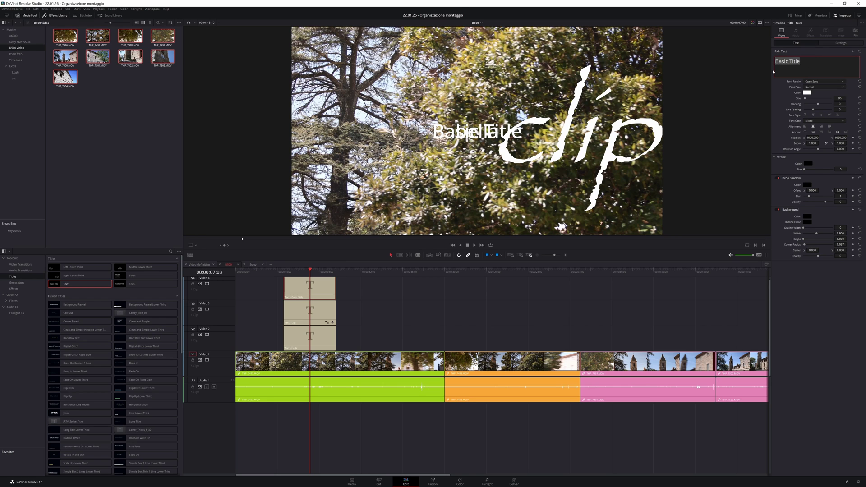
type("THP")
left_click_drag(841, 98, 843, 89)
left_click(837, 43)
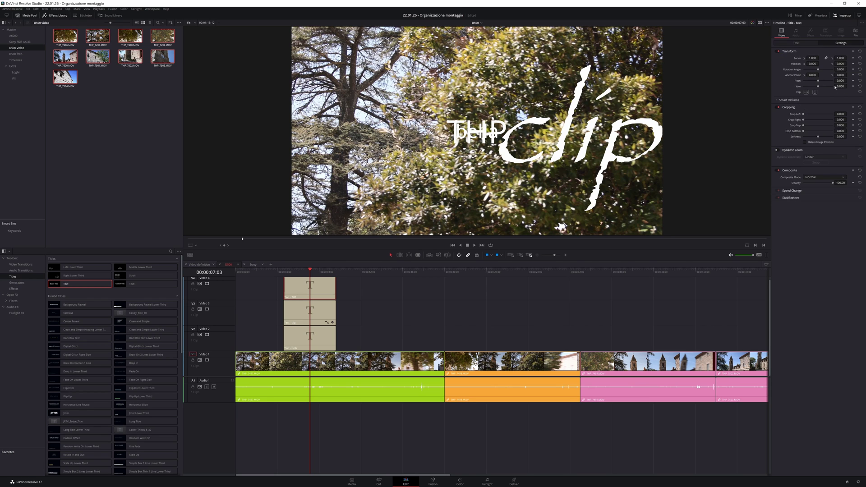
left_click_drag(843, 64, 804, 67)
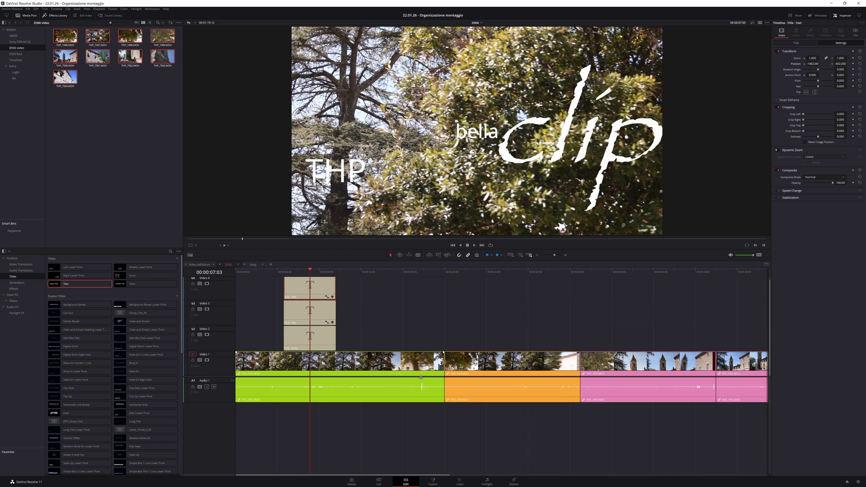
scroll(422, 379, "up", 2)
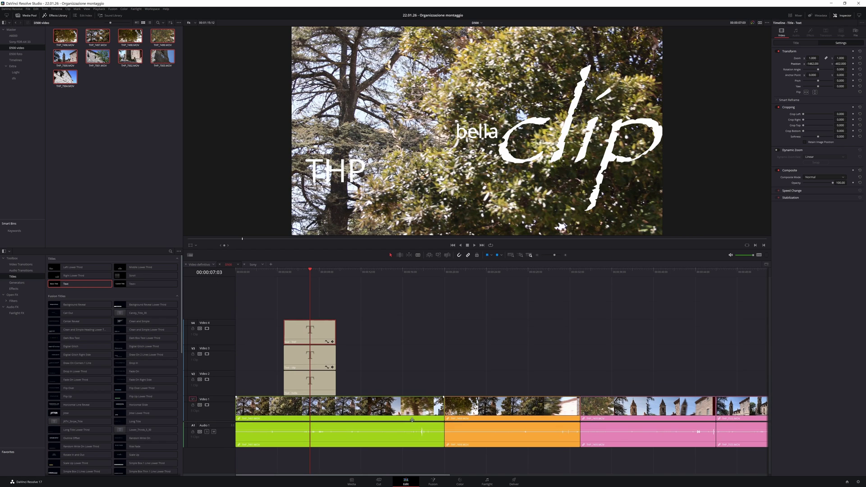
Step: Lift the THP title to Video 5 and place a Solid Color generator on Video 4 beneath it
left_click(22, 283)
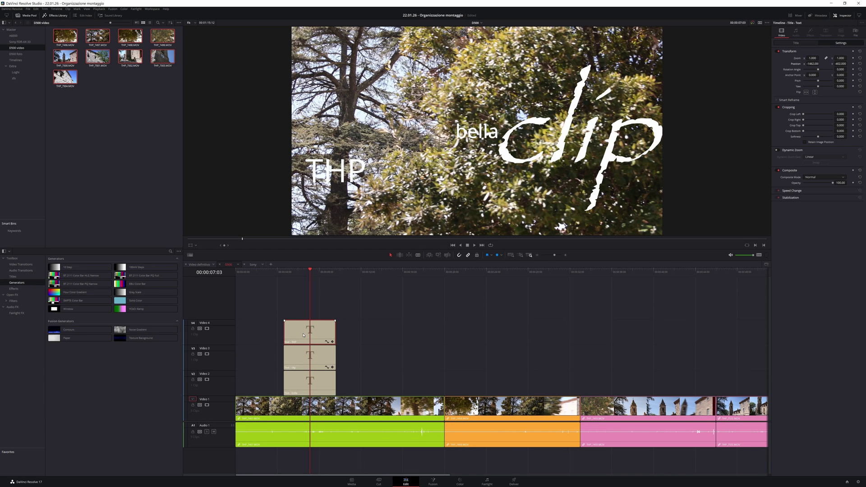
left_click_drag(303, 335, 304, 309)
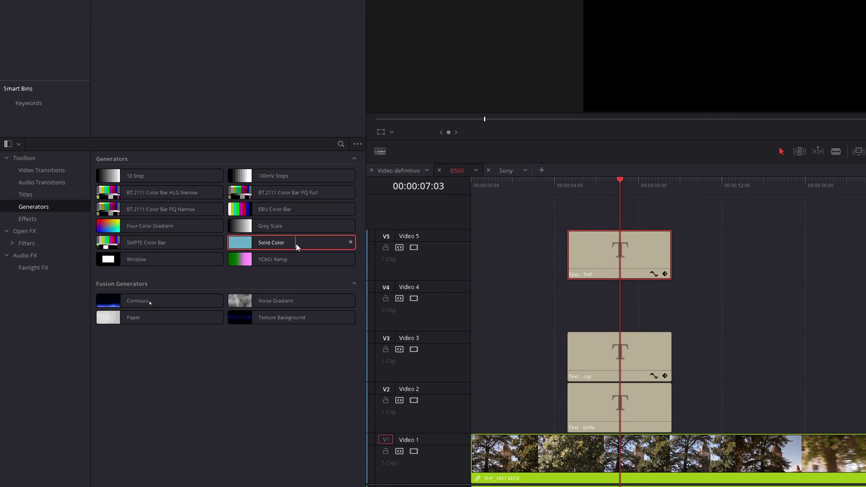
left_click_drag(296, 244, 593, 307)
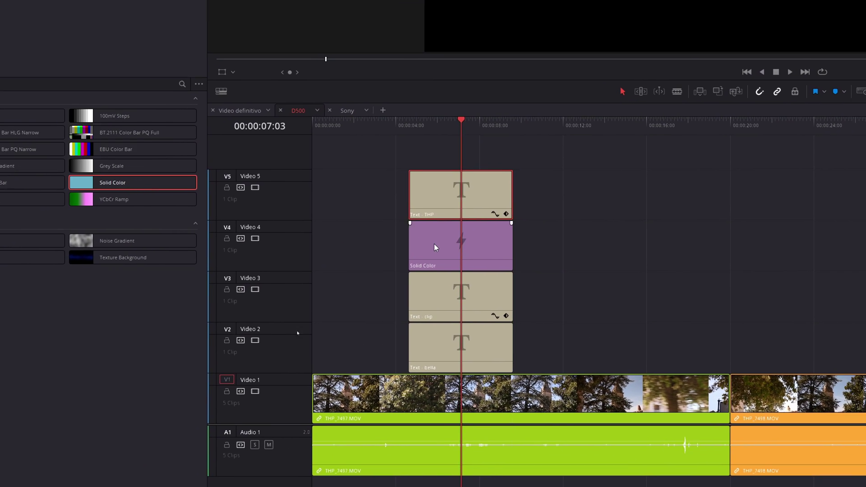
left_click(435, 246)
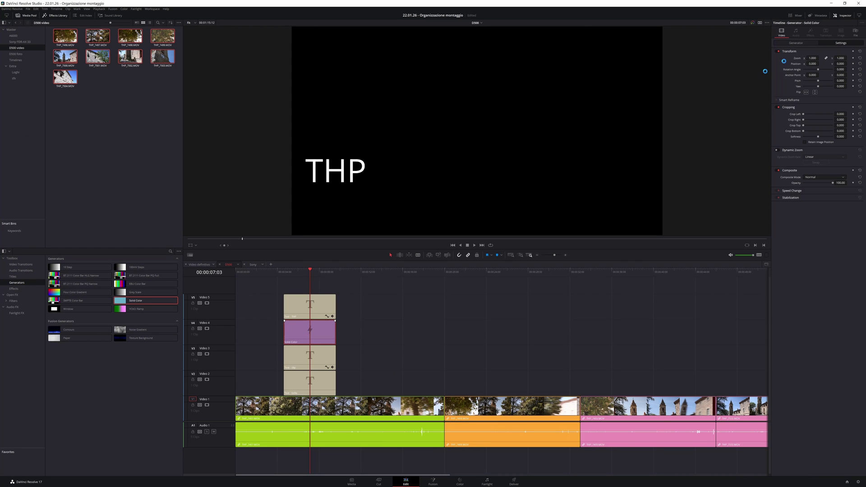
Step: Set the solid colour to dark navy #212332
left_click(800, 43)
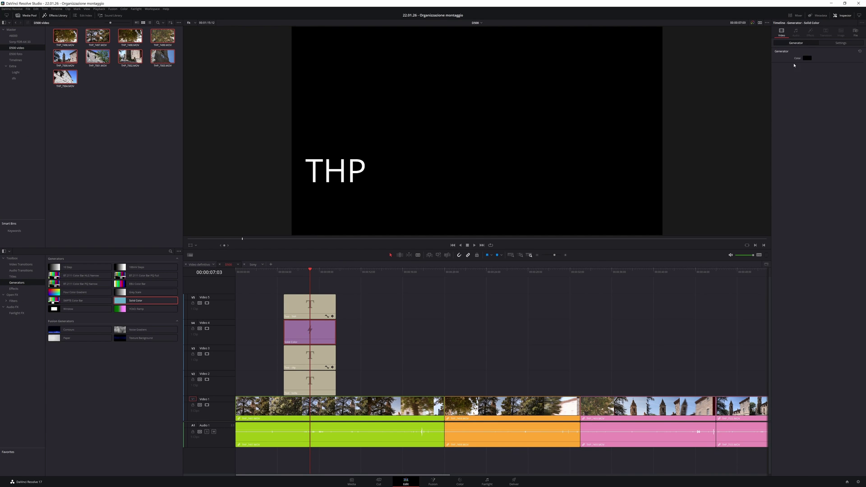
left_click(807, 58)
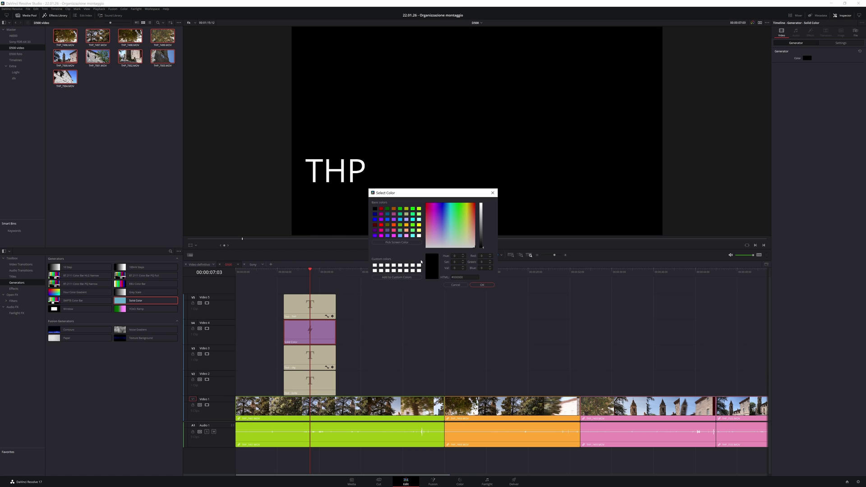
triple_click(464, 277)
key("End")
type("#212")
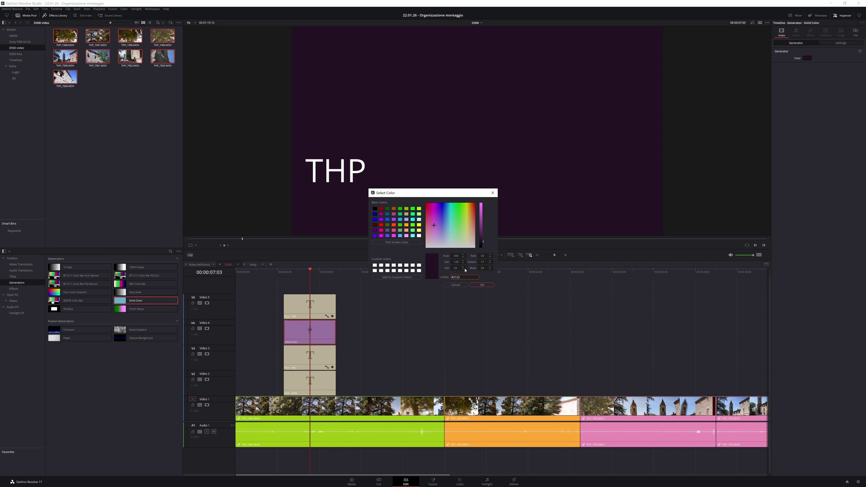
type("332")
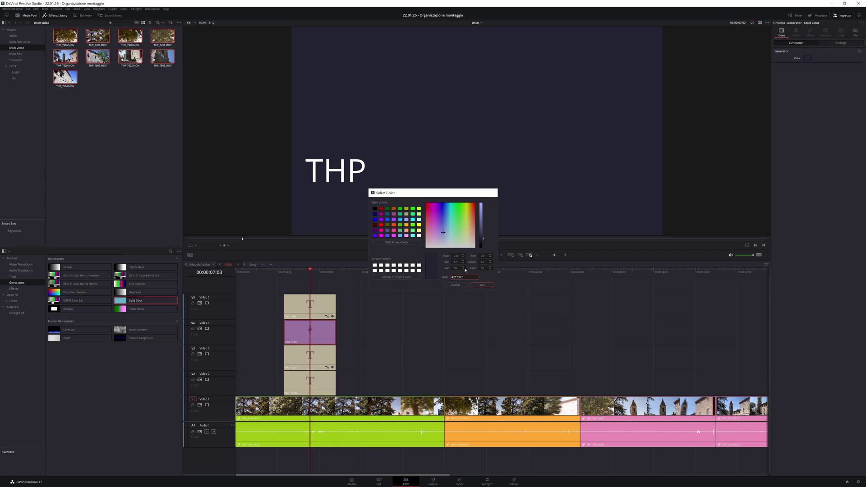
key("Return")
left_click(830, 43)
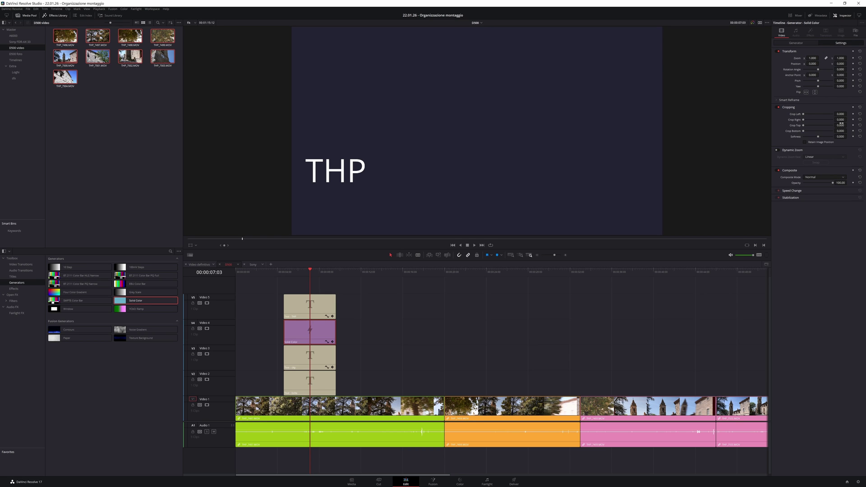
Step: Crop the solid to Crop Top about 1202 and Crop Right about 2782, forming a box behind THP
left_click_drag(848, 125, 848, 125)
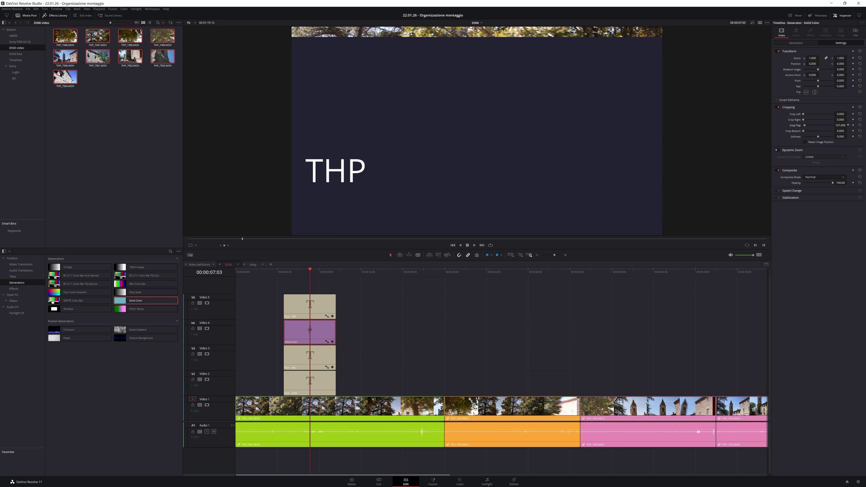
left_click_drag(835, 125, 848, 125)
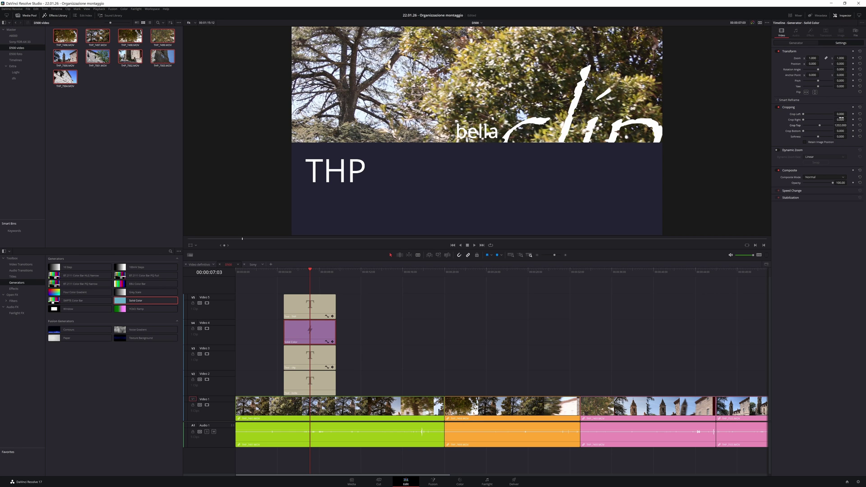
left_click_drag(848, 119, 848, 119)
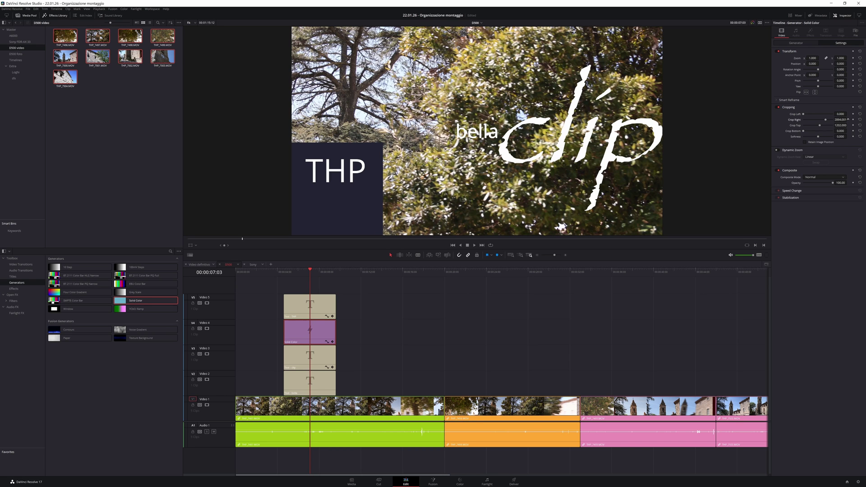
left_click(324, 287)
left_click(307, 275)
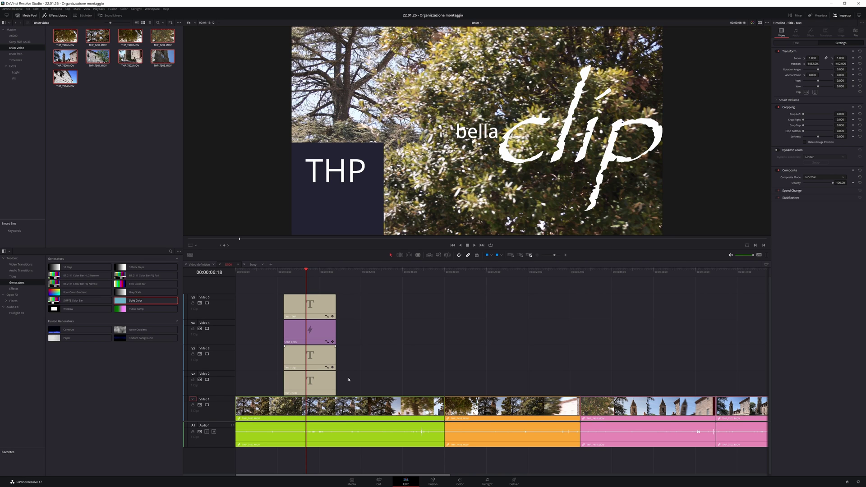
left_click_drag(350, 379, 310, 310)
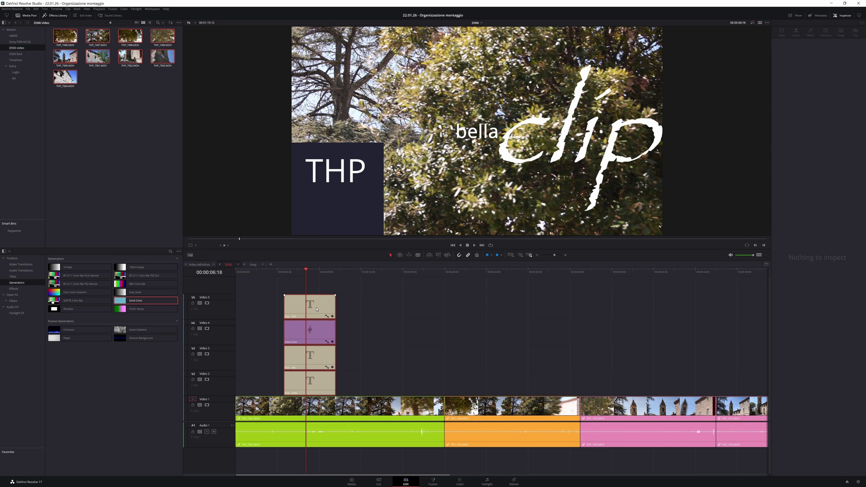
Step: Combine the four stacked layers into a compound clip named 'motion graphic' and scrub through it
right_click(317, 309)
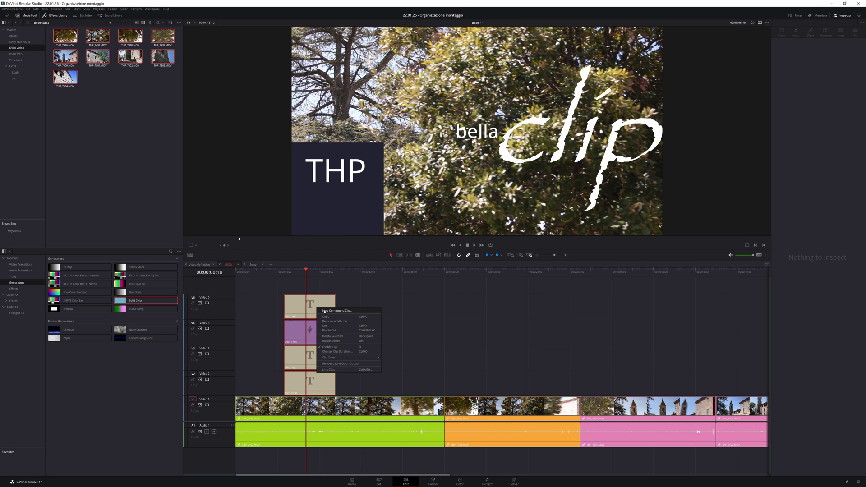
left_click(324, 310)
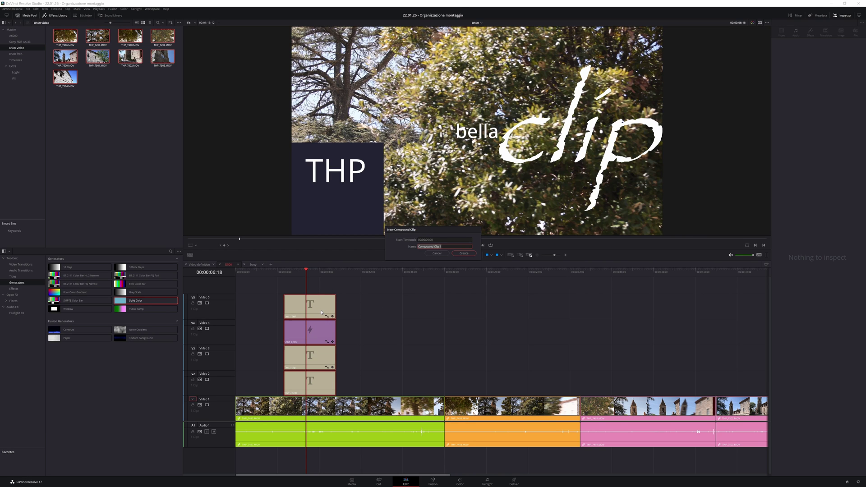
type("motion graphic")
key("Return")
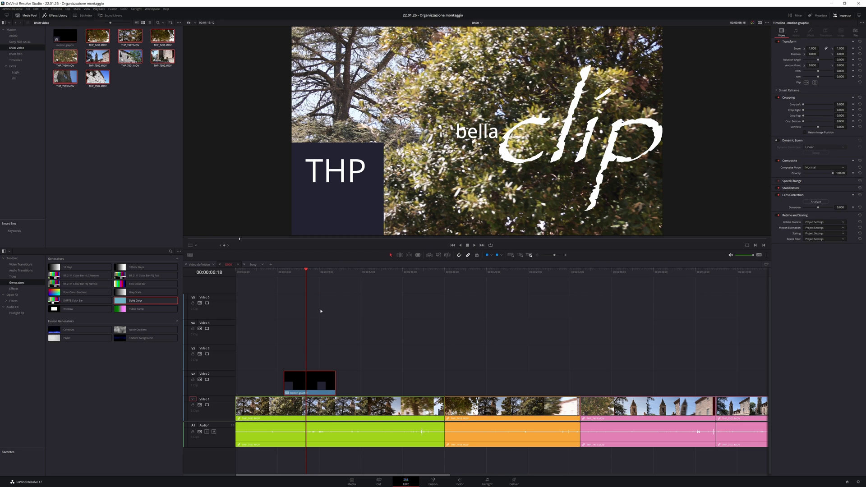
left_click_drag(302, 276, 309, 281)
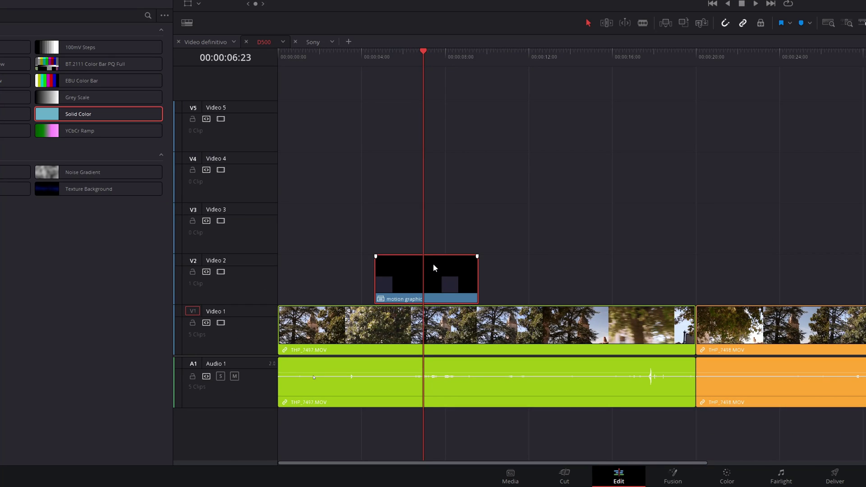
Step: Open the 'motion graphic' compound clip in its own timeline, playhead at 00:00:01:21
right_click(313, 377)
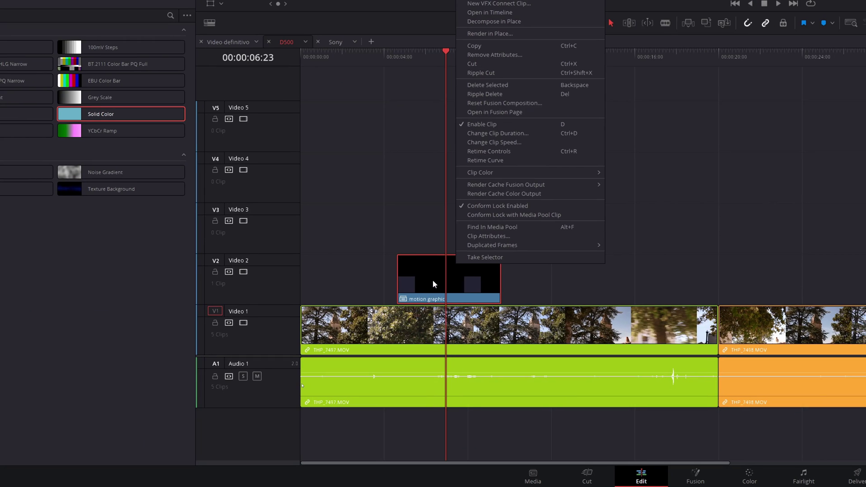
left_click(435, 283)
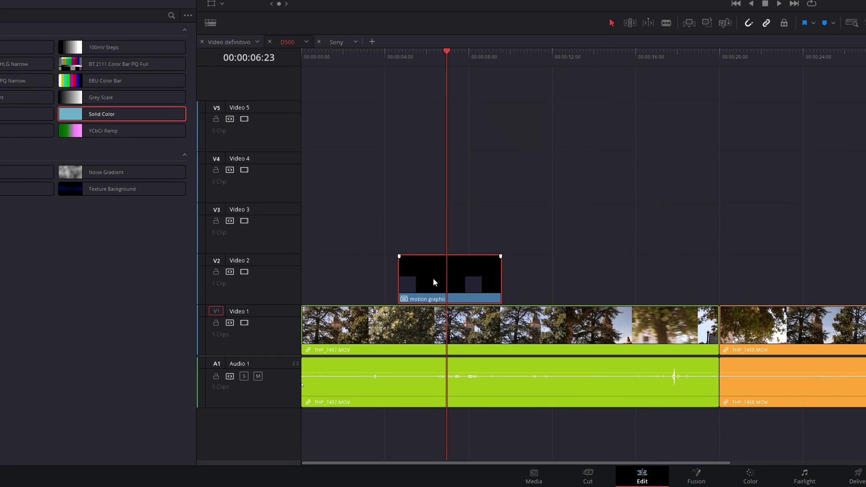
right_click(433, 283)
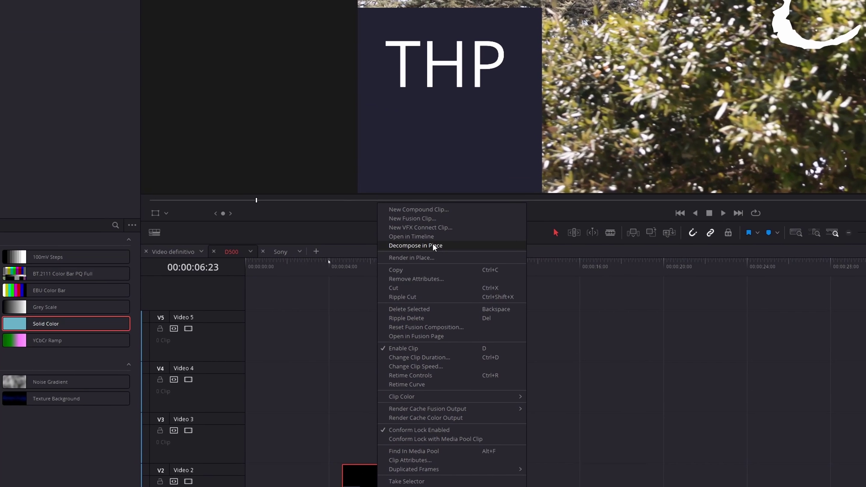
left_click(433, 242)
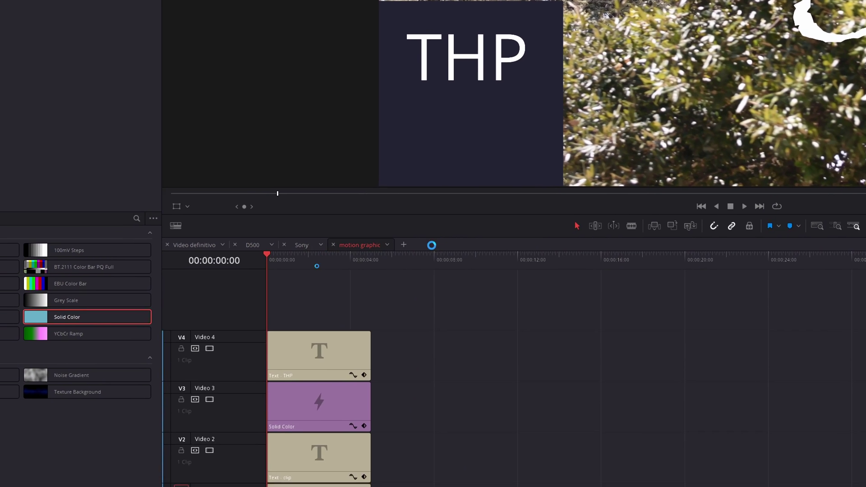
left_click(434, 246)
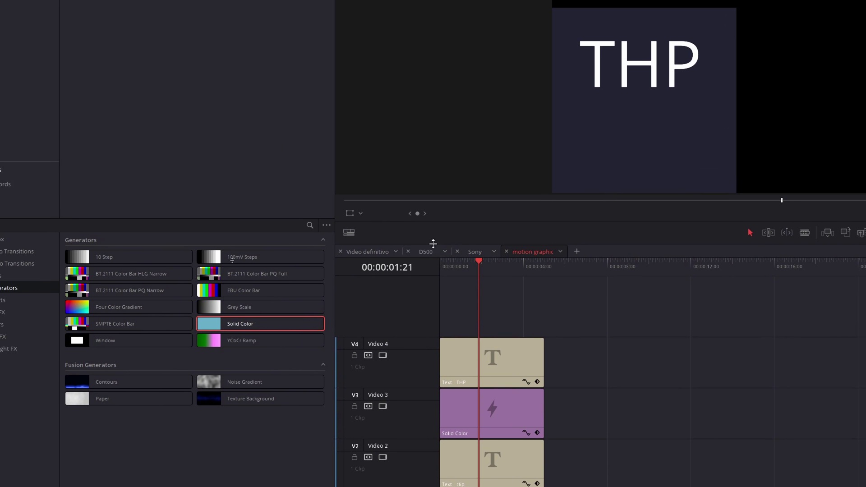
Step: Return to the D500 timeline and decompose 'motion graphic' in place into its four layers
left_click(432, 243)
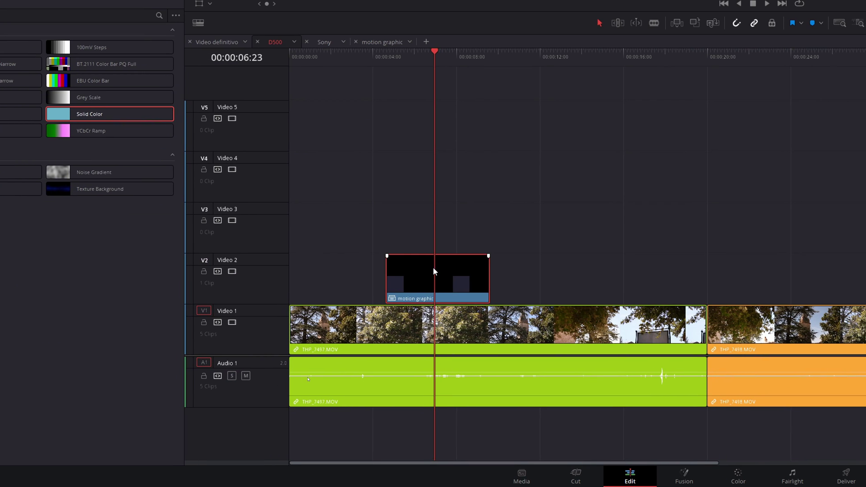
right_click(433, 269)
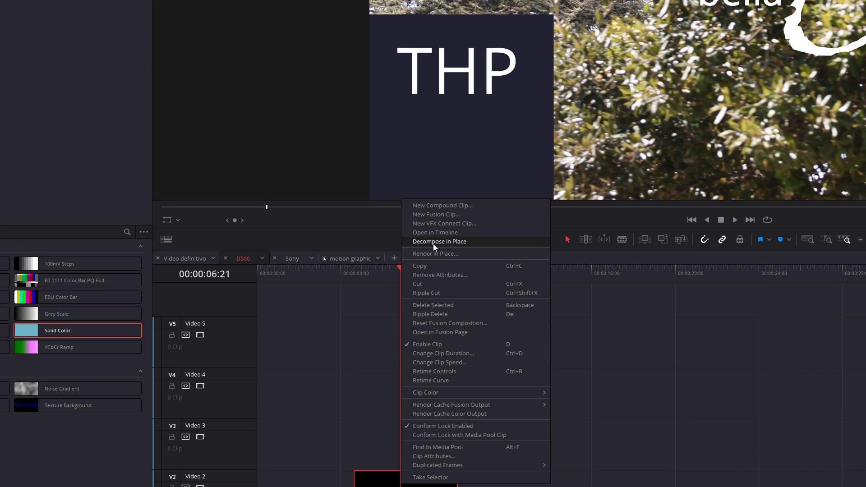
left_click(433, 242)
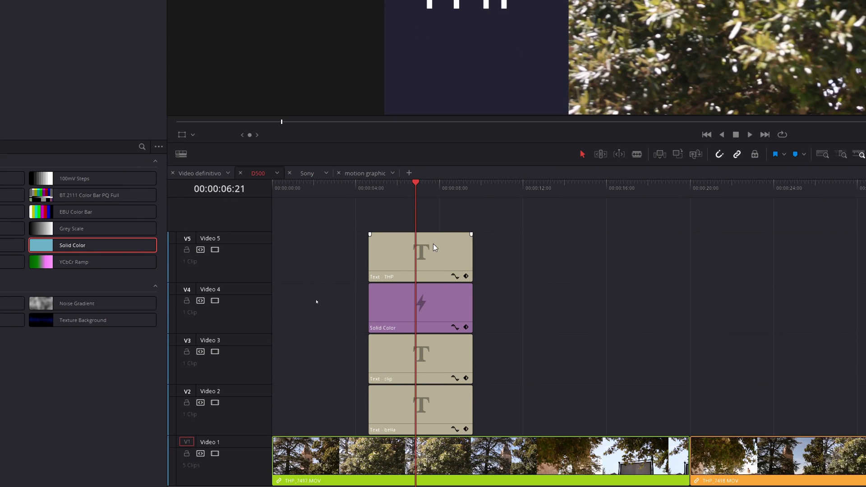